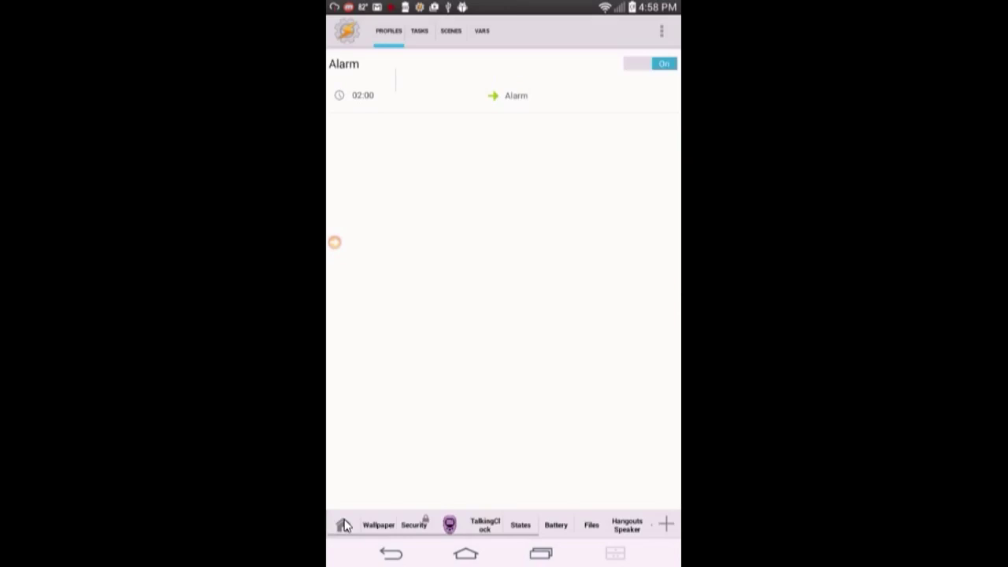
Add a new Tasker project from the home tab's options and name it Widgets
left_click(344, 525)
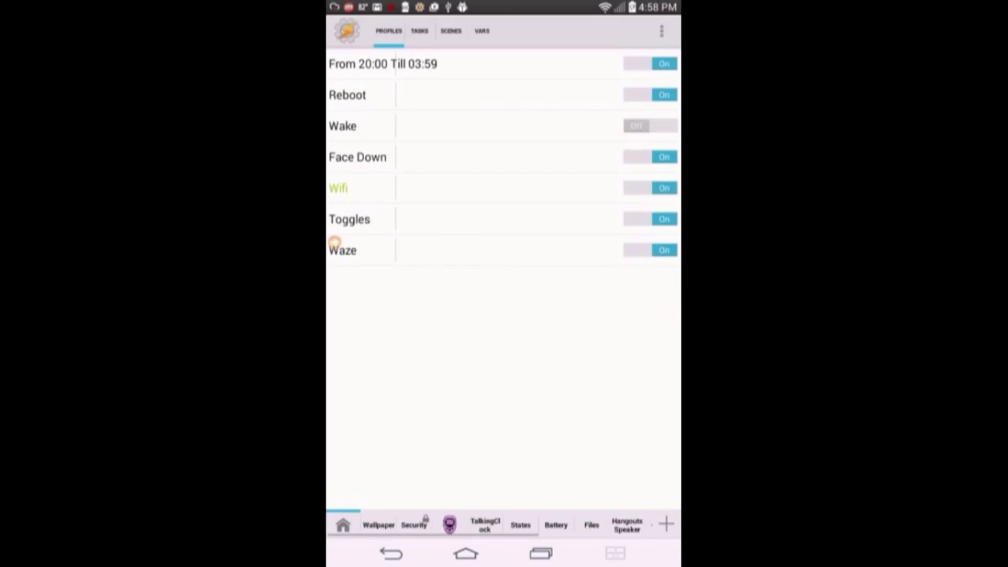
left_click(376, 511)
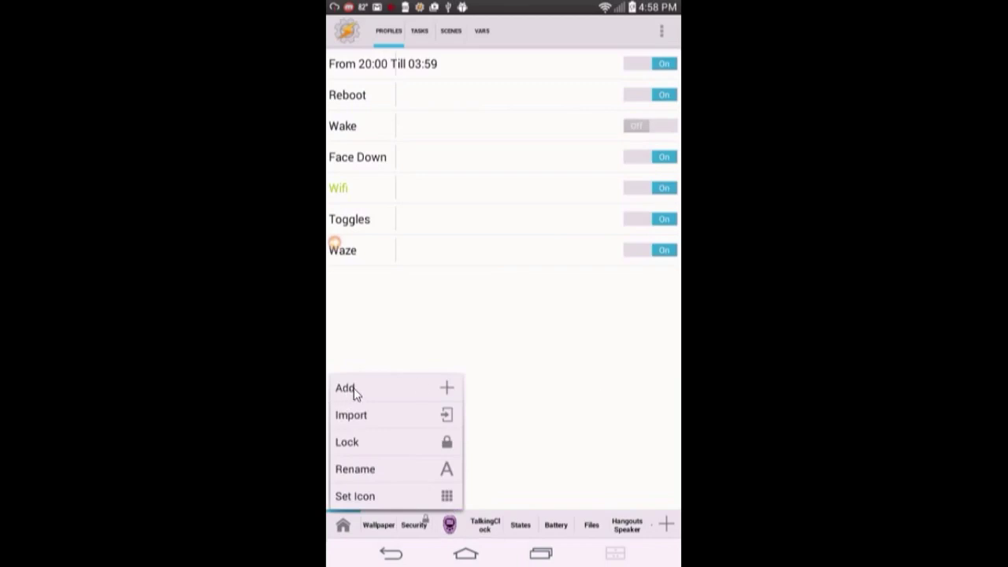
left_click(354, 389)
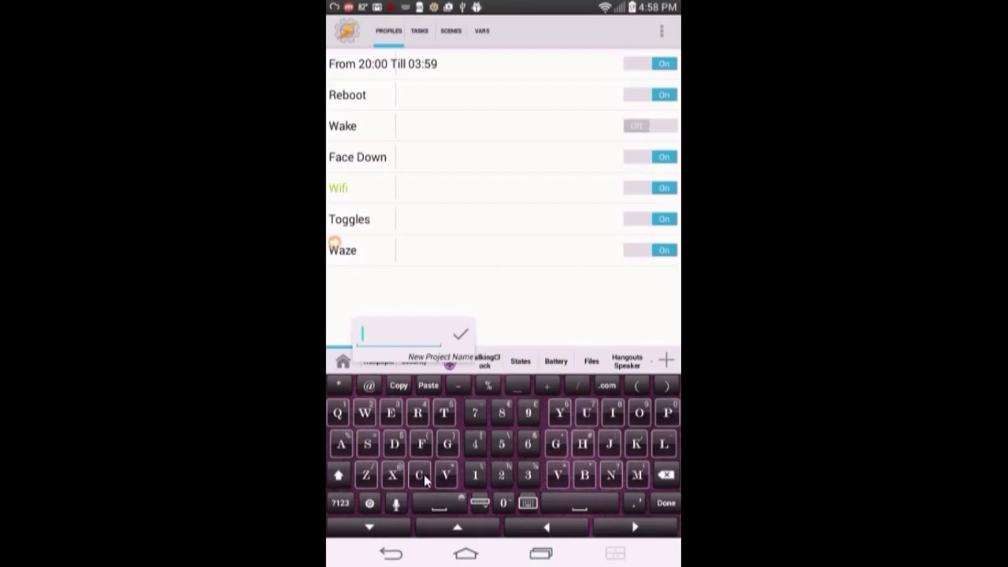
left_click(366, 414)
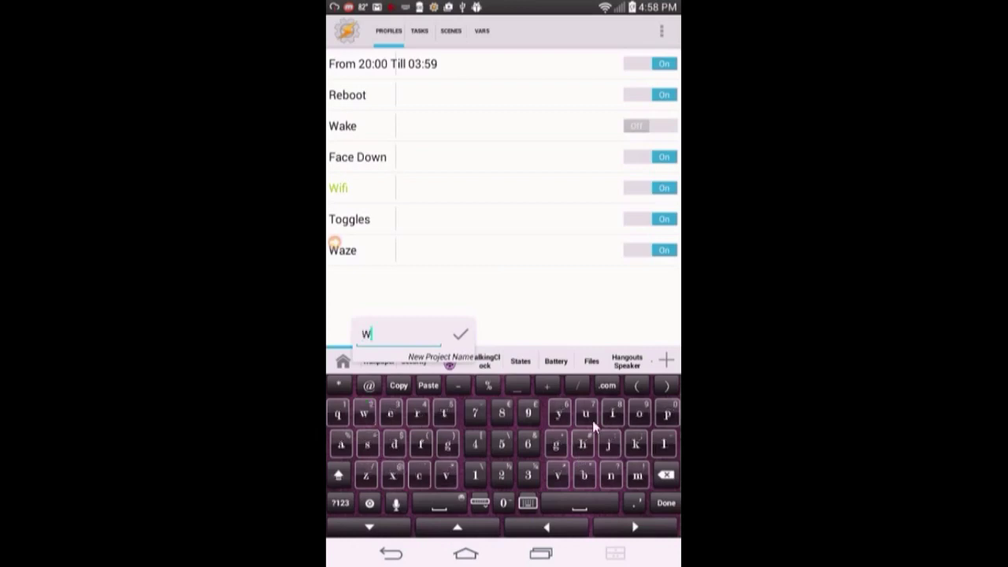
left_click(613, 413)
left_click(393, 444)
left_click(447, 447)
left_click(392, 416)
left_click(444, 413)
left_click(366, 445)
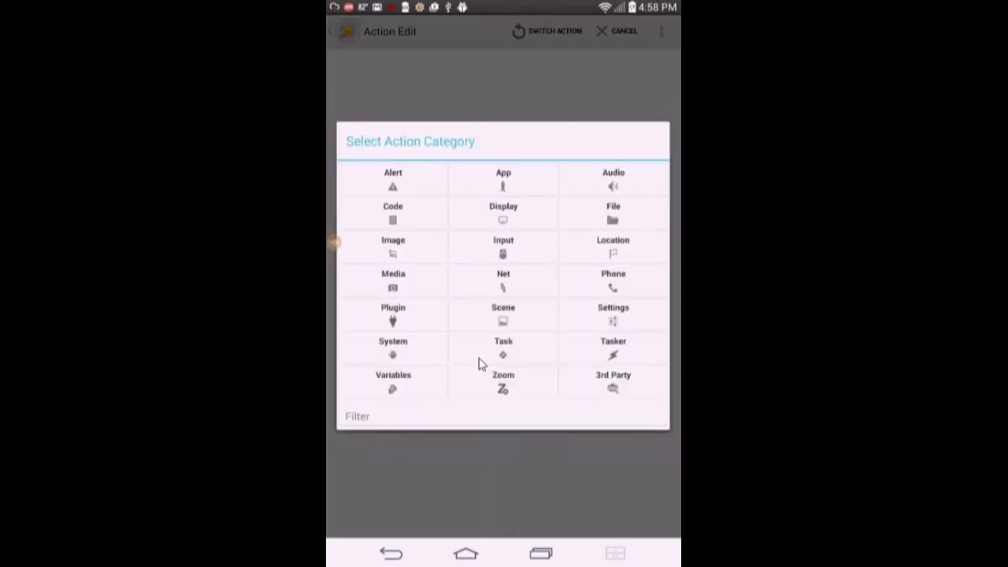
Insert a Variable Add action from the Variables category
left_click(401, 390)
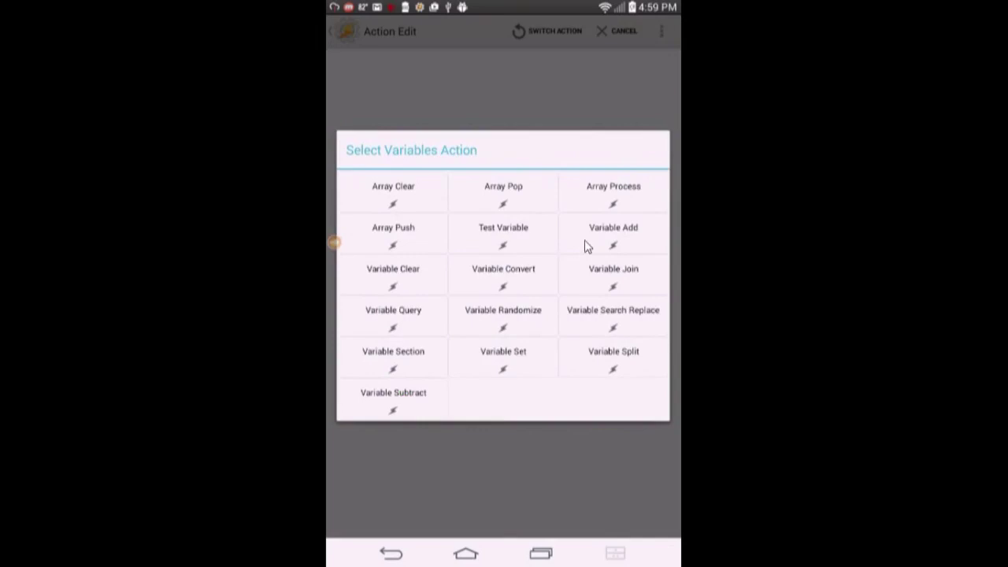
left_click(587, 245)
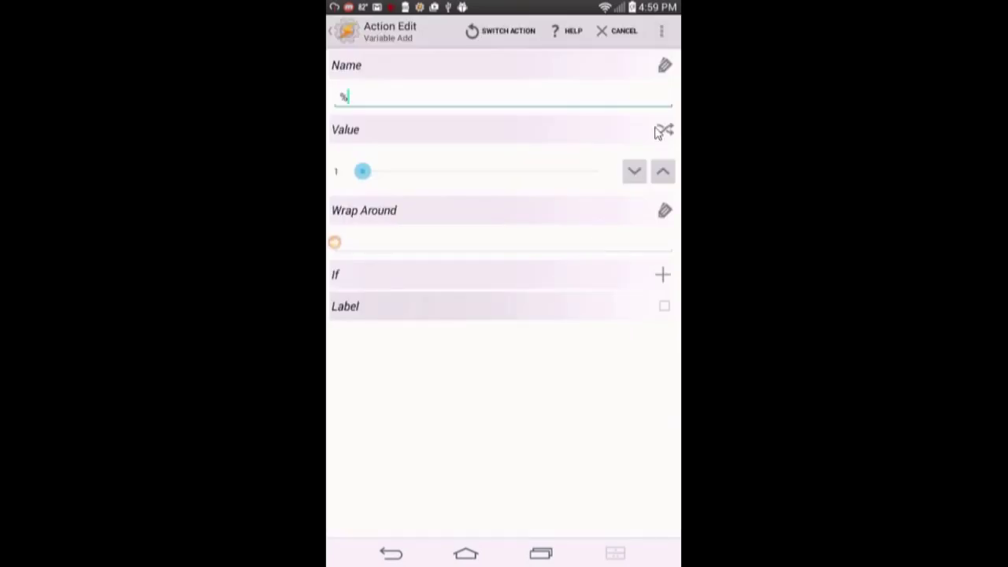
left_click(488, 102)
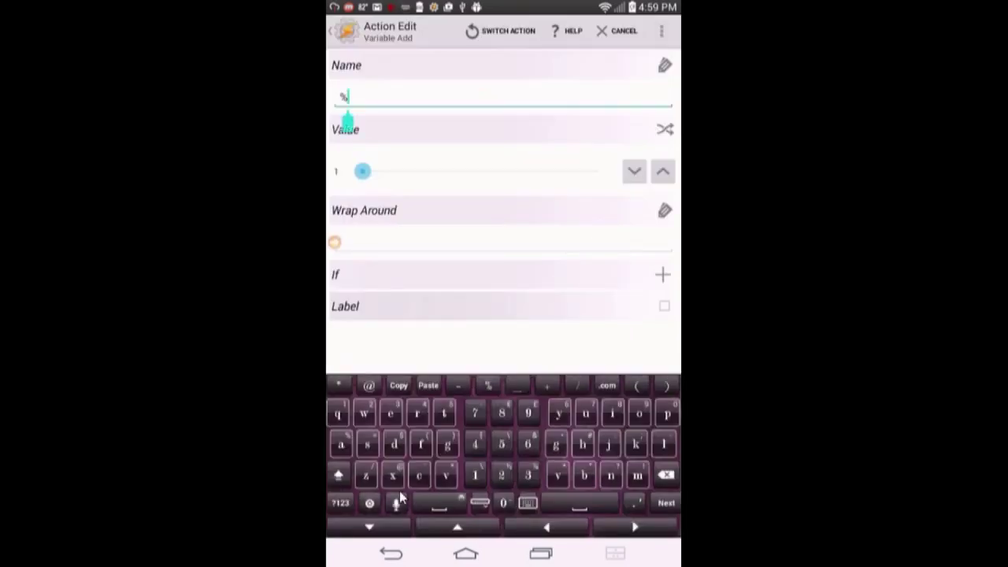
Set the variable name to %Wifi_widget, keep value 1, and wrap around at 2
left_click(339, 475)
left_click(363, 413)
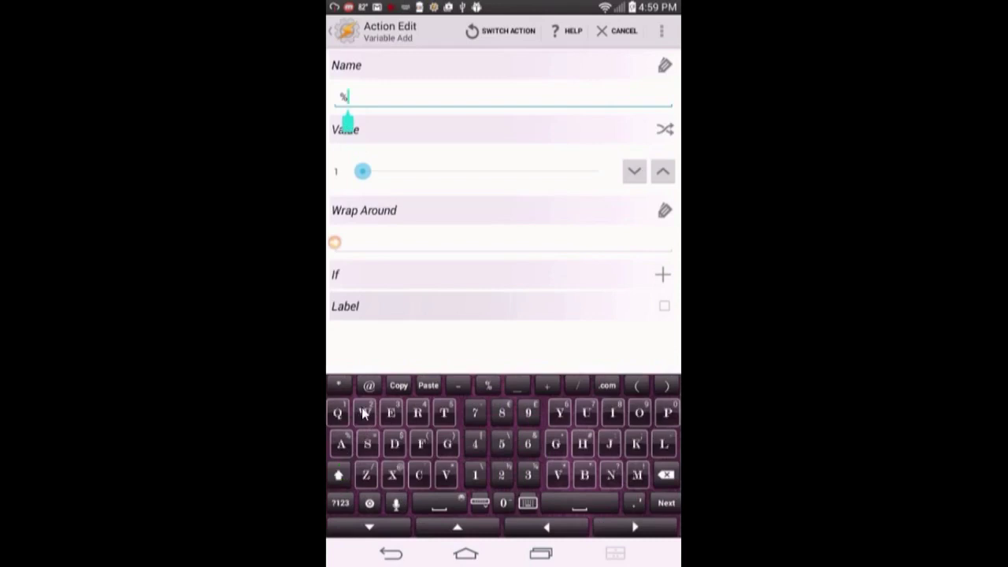
left_click(614, 414)
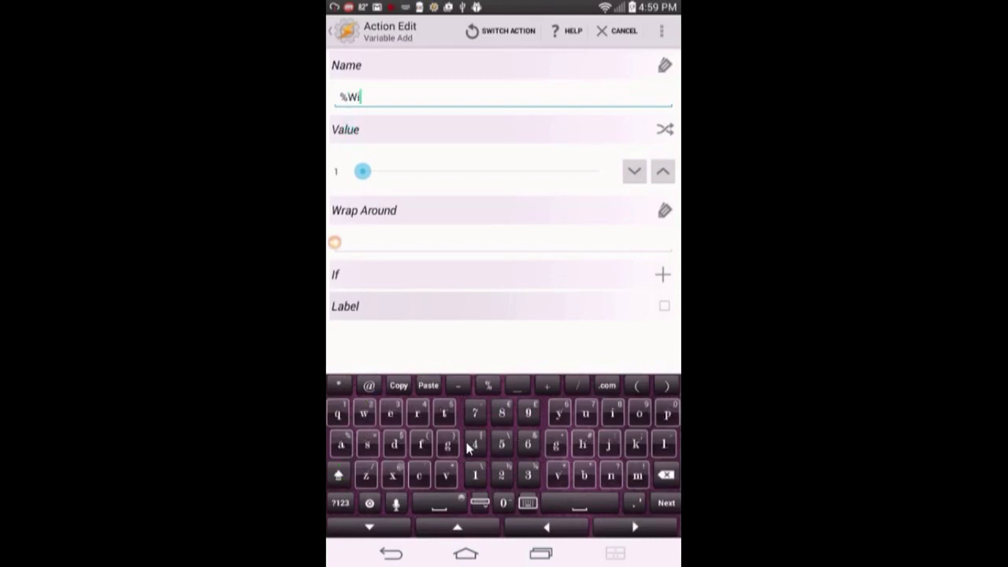
left_click(425, 443)
left_click(614, 414)
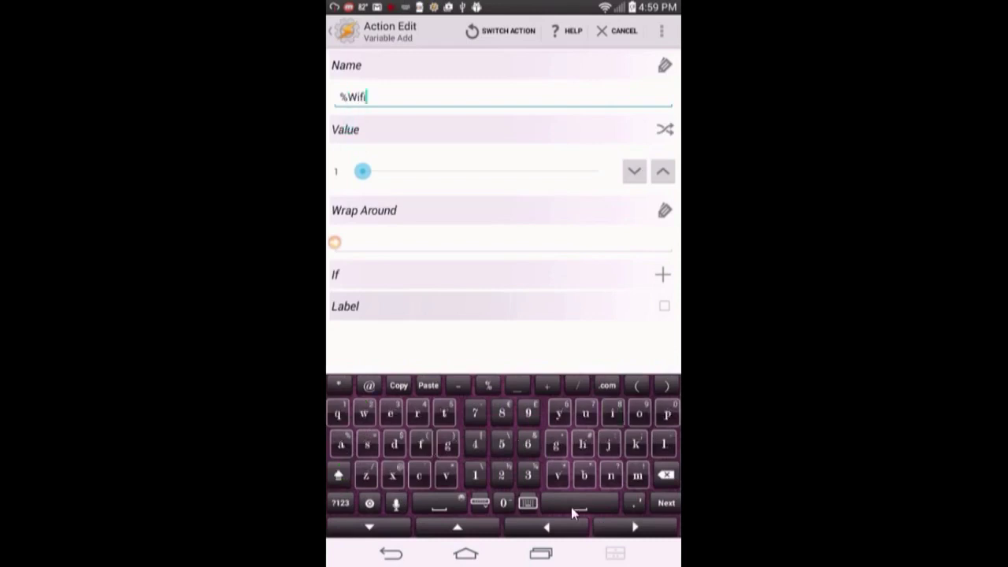
left_click(516, 385)
left_click(364, 414)
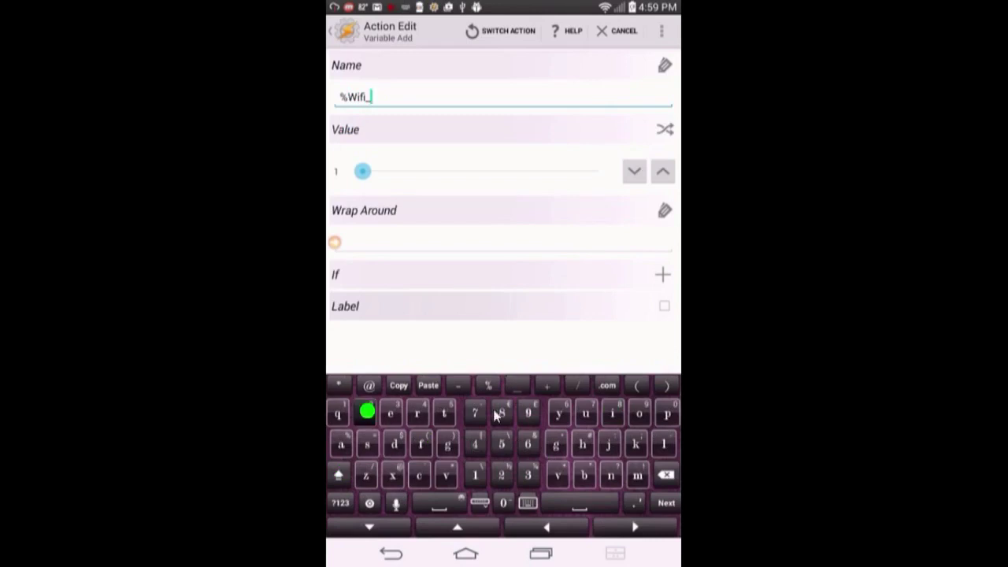
left_click(612, 413)
left_click(395, 443)
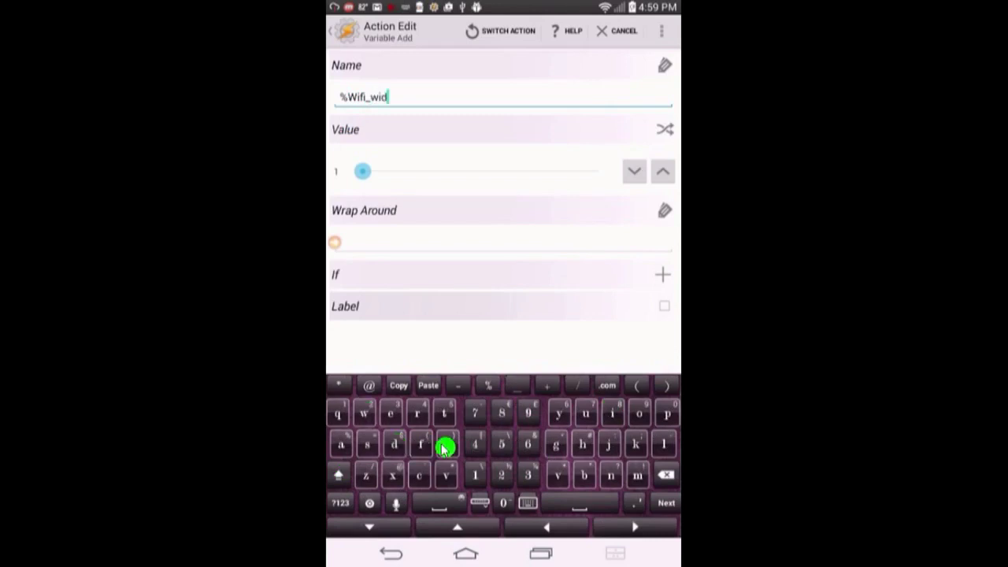
left_click(447, 443)
left_click(391, 413)
left_click(443, 414)
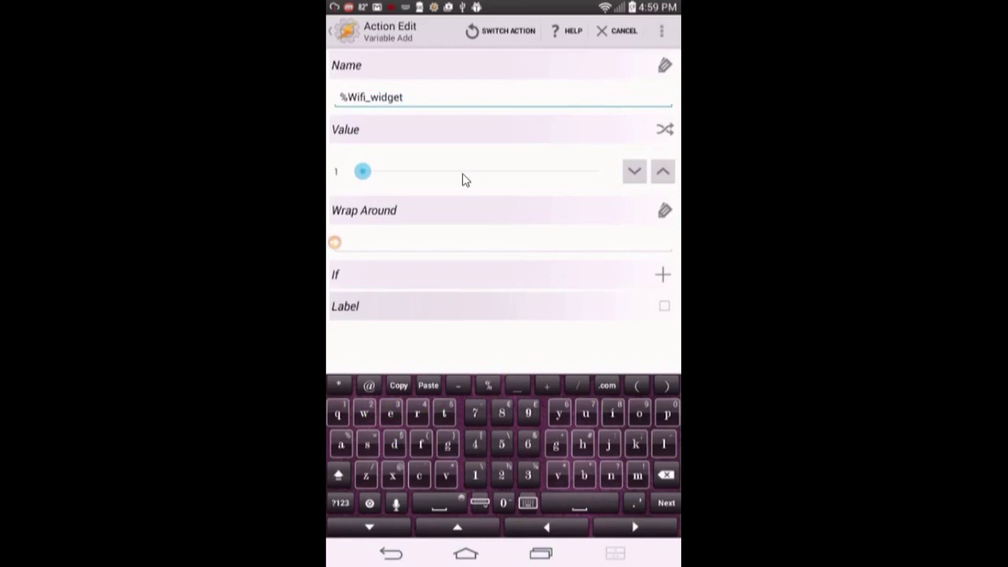
left_click(362, 246)
left_click(443, 433)
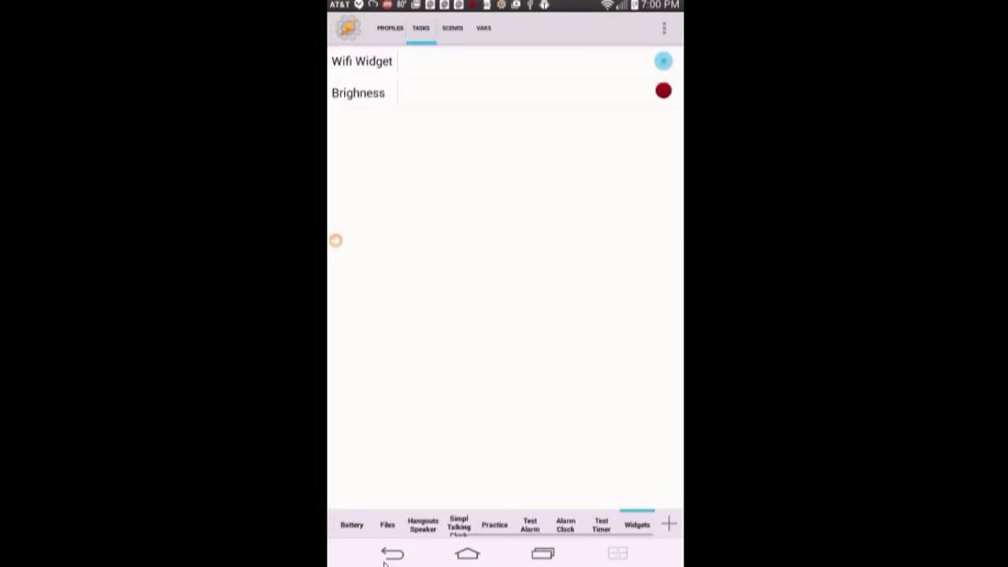
Place a Tasker Task widget on the home screen linked to the Wifi Widget task
left_click(388, 560)
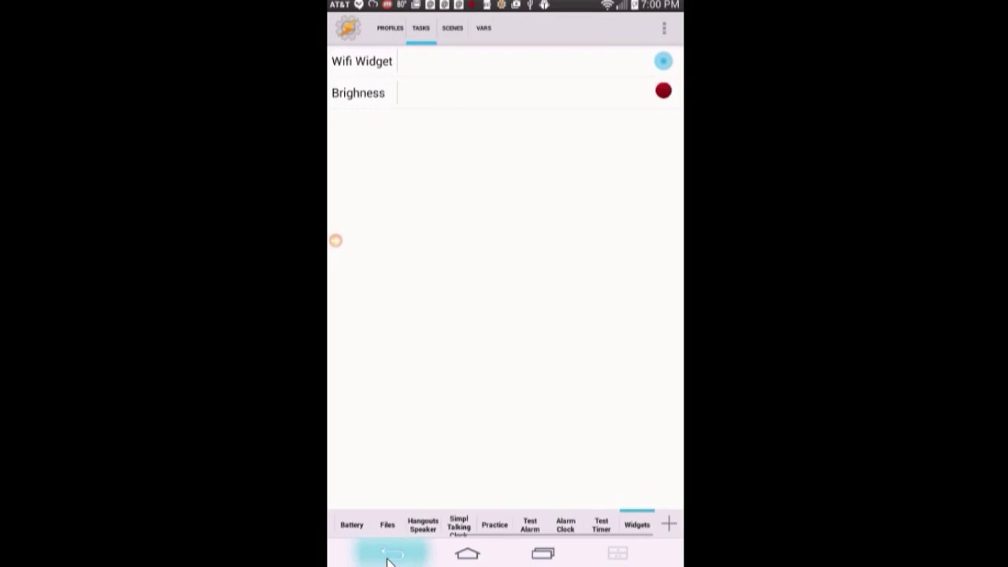
left_click(388, 561)
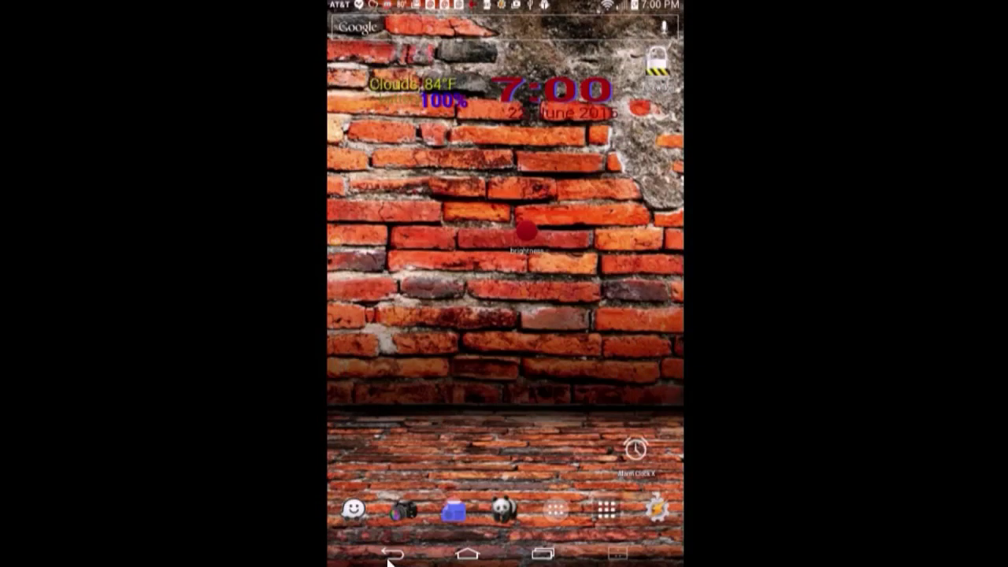
left_click(501, 334)
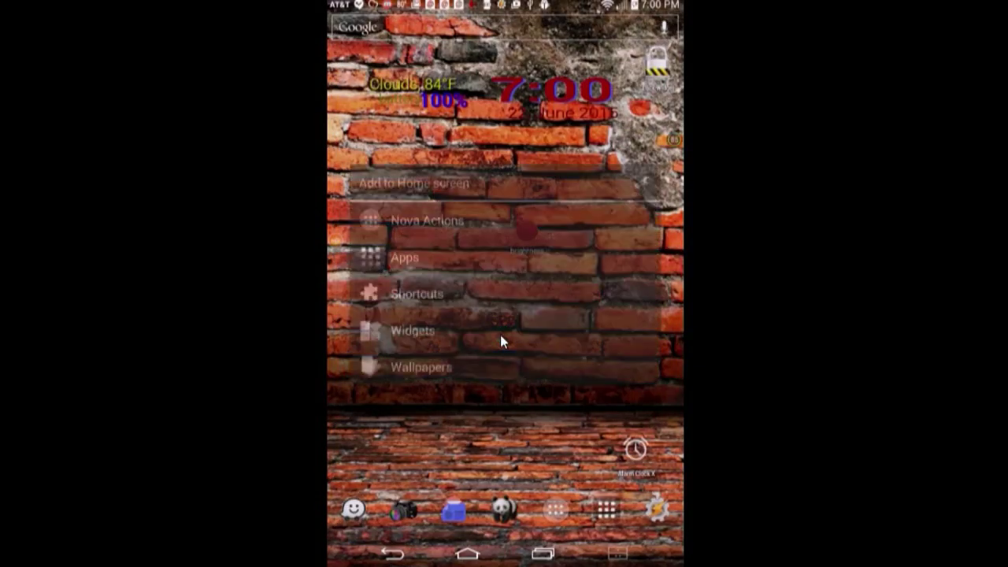
left_click(418, 334)
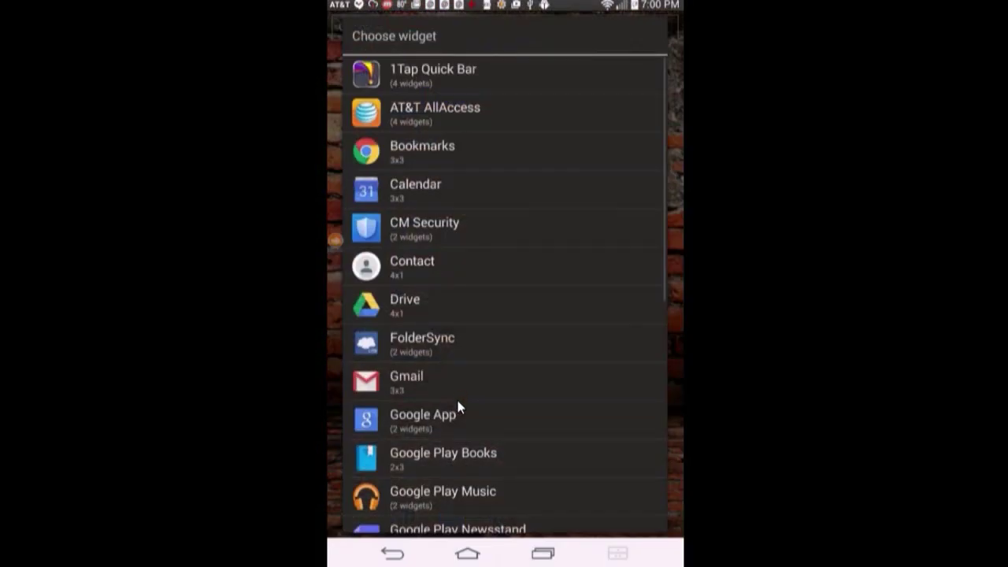
scroll(456, 405, "down", 5)
scroll(460, 425, "down", 3)
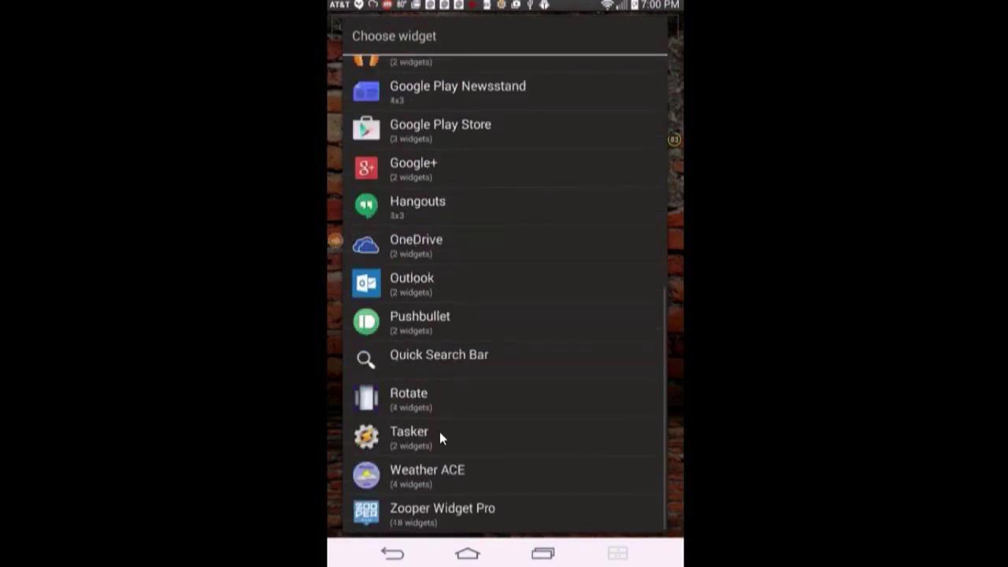
left_click(439, 431)
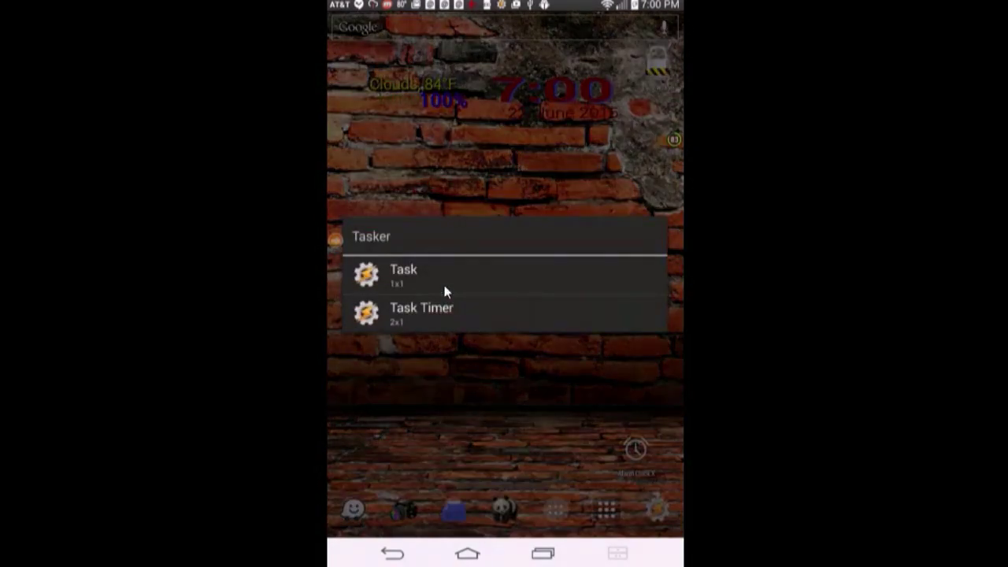
left_click(431, 271)
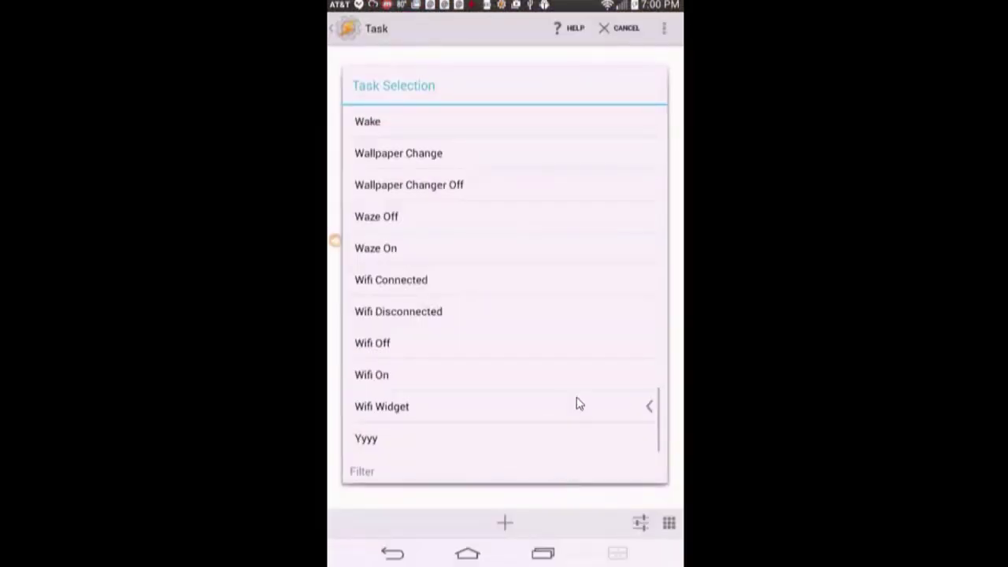
left_click(401, 408)
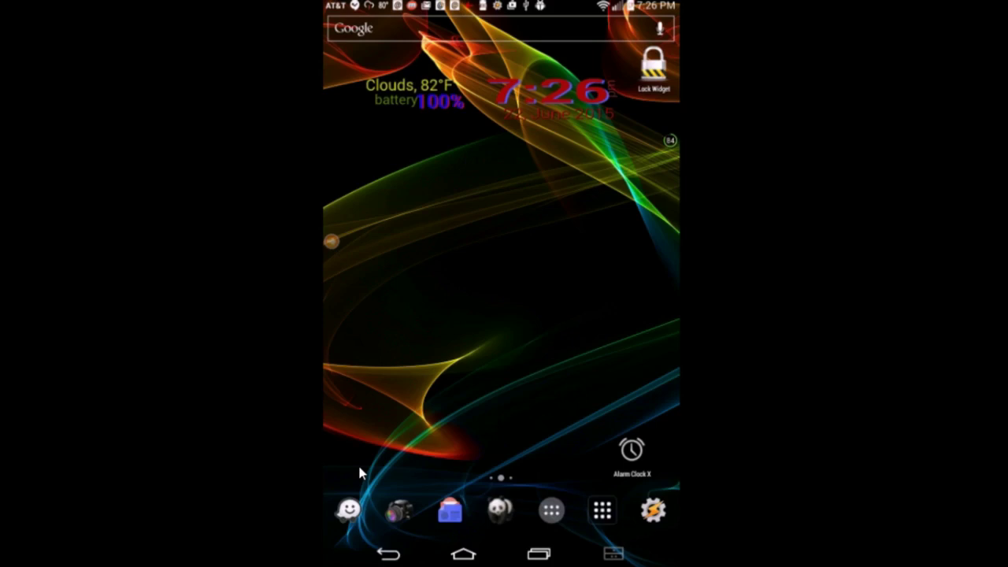
Insert an If action from the Task flow-control category into Wifi Widget
left_click(502, 524)
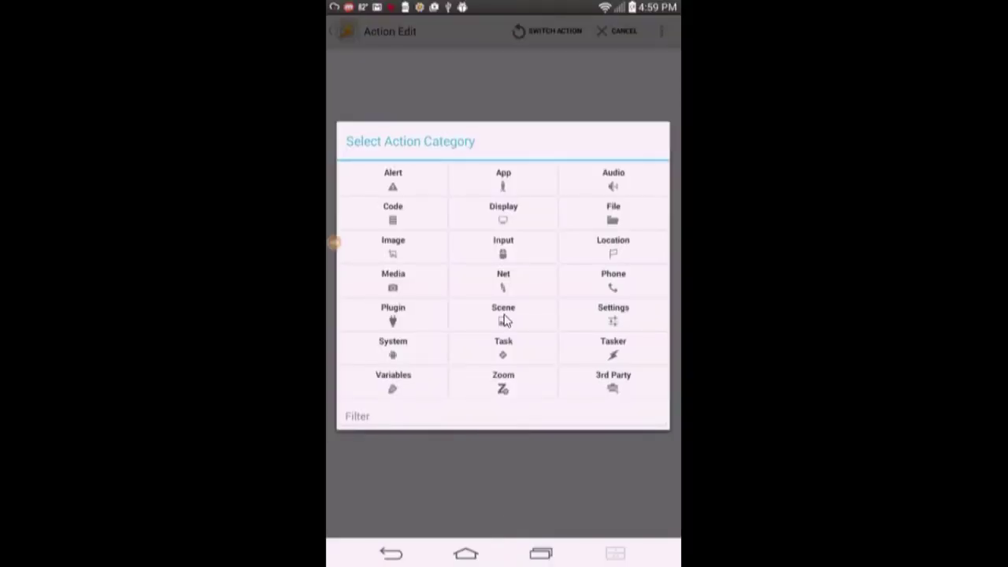
left_click(506, 341)
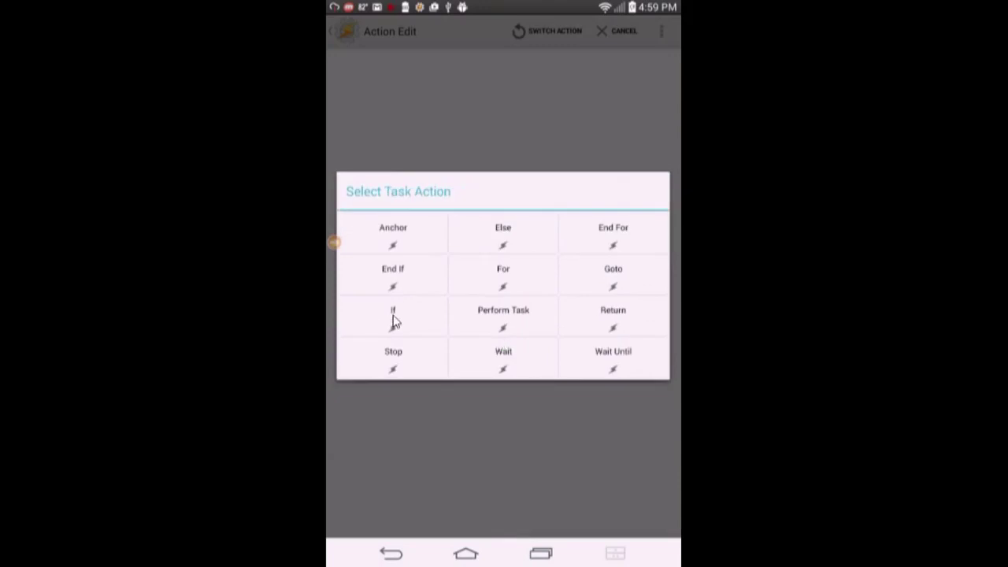
left_click(392, 312)
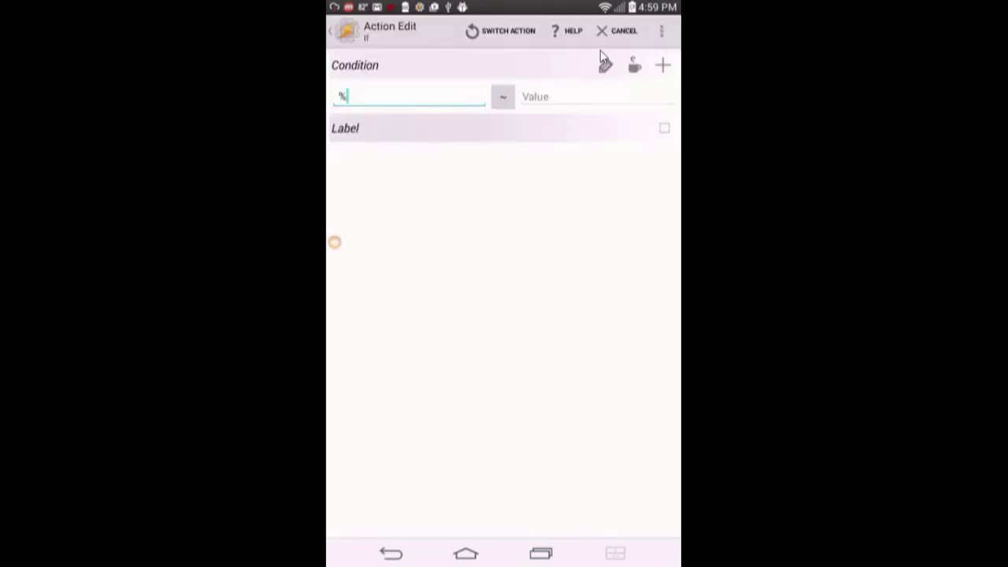
Set the If condition to %Wifi_widget matches 1 and save the step
left_click(605, 68)
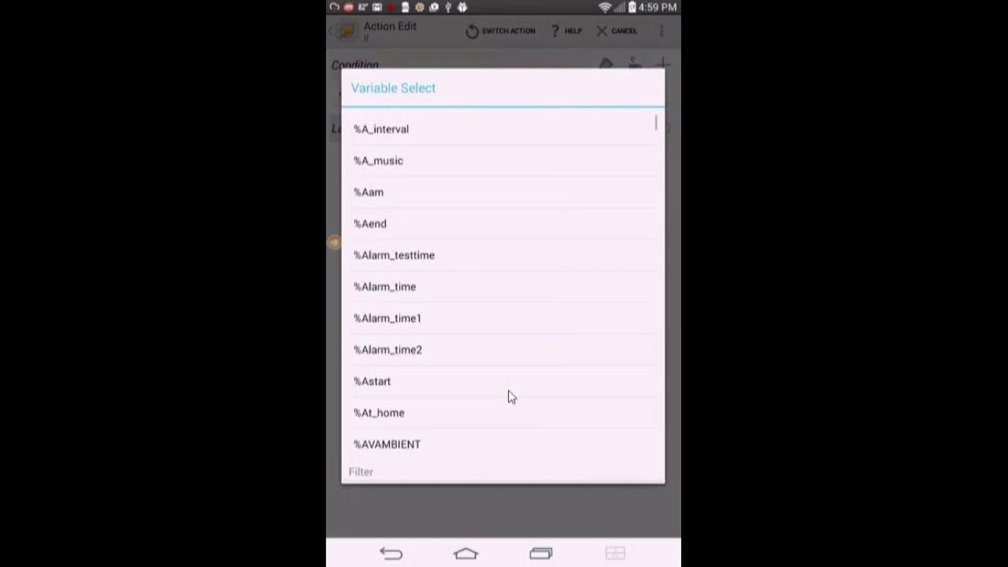
scroll(508, 402, "down", 3)
scroll(508, 418, "down", 2)
scroll(506, 429, "down", 5)
scroll(506, 429, "down", 3)
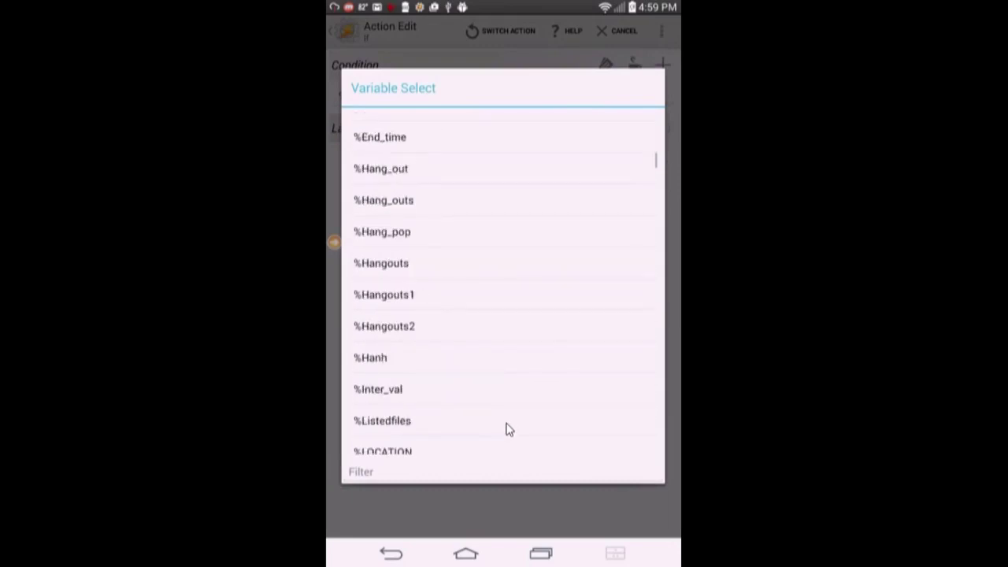
scroll(508, 429, "down", 2)
scroll(506, 429, "down", 3)
scroll(506, 430, "down", 2)
scroll(508, 429, "down", 3)
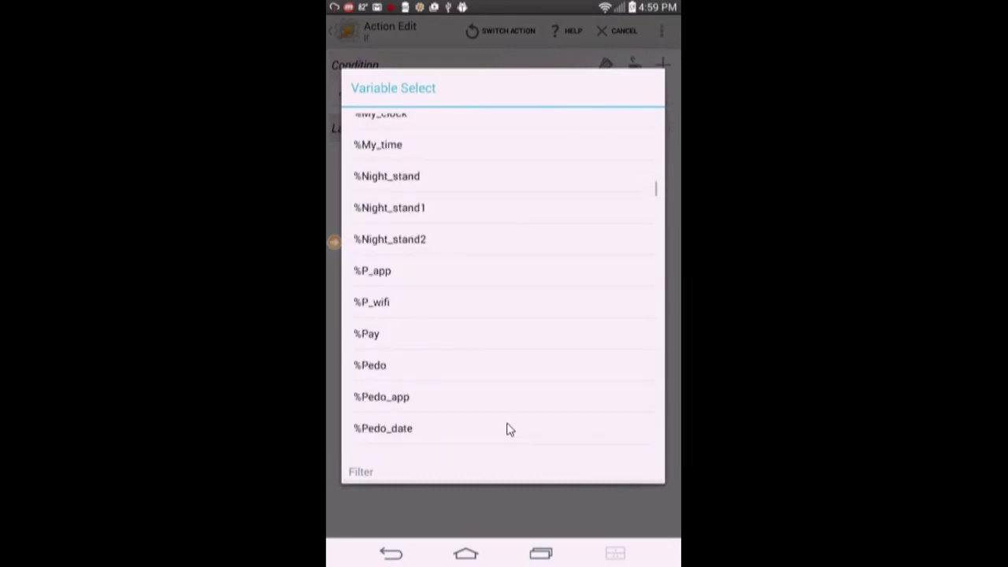
scroll(507, 429, "down", 3)
scroll(506, 429, "down", 3)
scroll(508, 427, "down", 3)
scroll(508, 428, "down", 3)
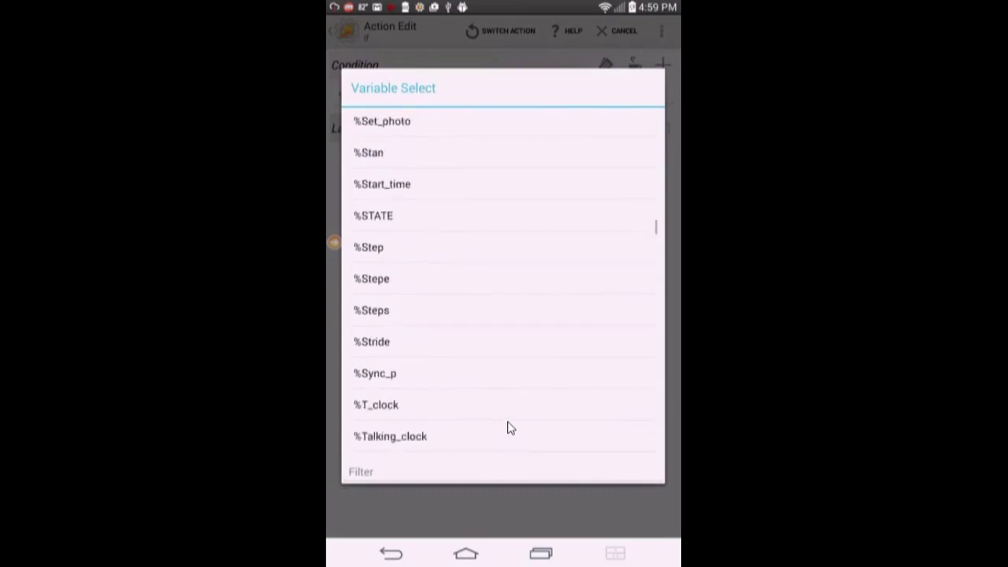
scroll(508, 426, "down", 3)
scroll(508, 426, "down", 3)
scroll(510, 425, "down", 3)
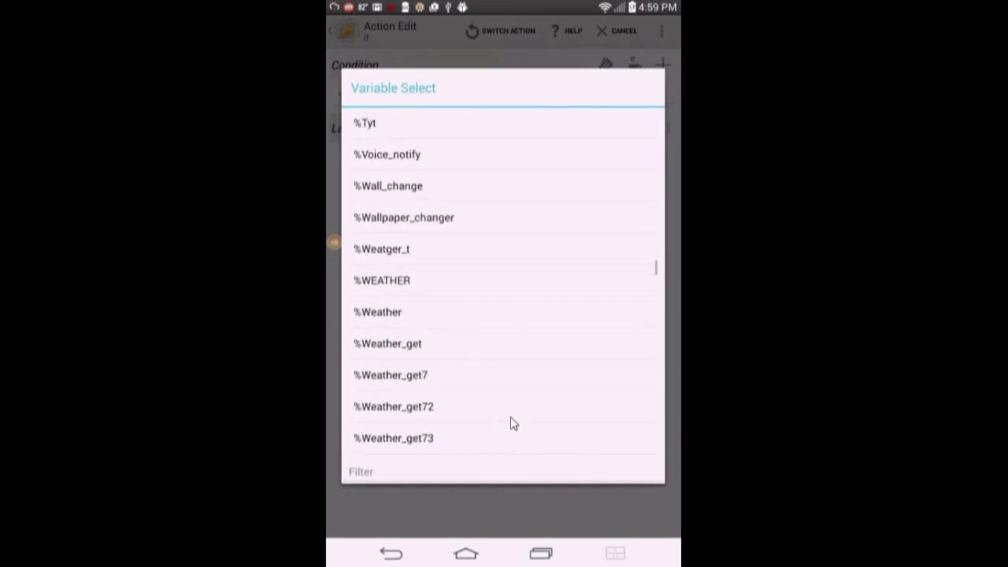
scroll(511, 423, "down", 3)
scroll(510, 421, "down", 3)
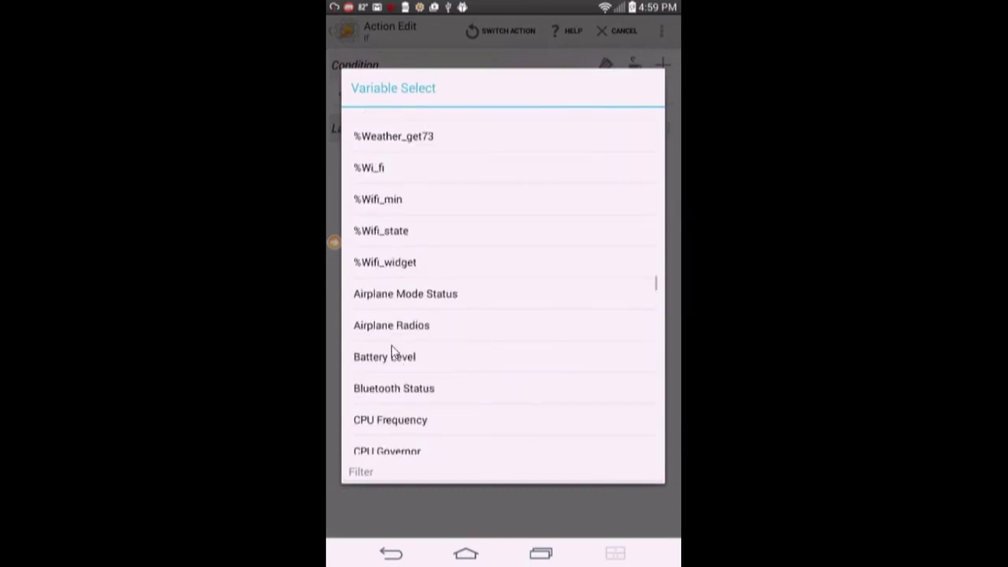
left_click(400, 262)
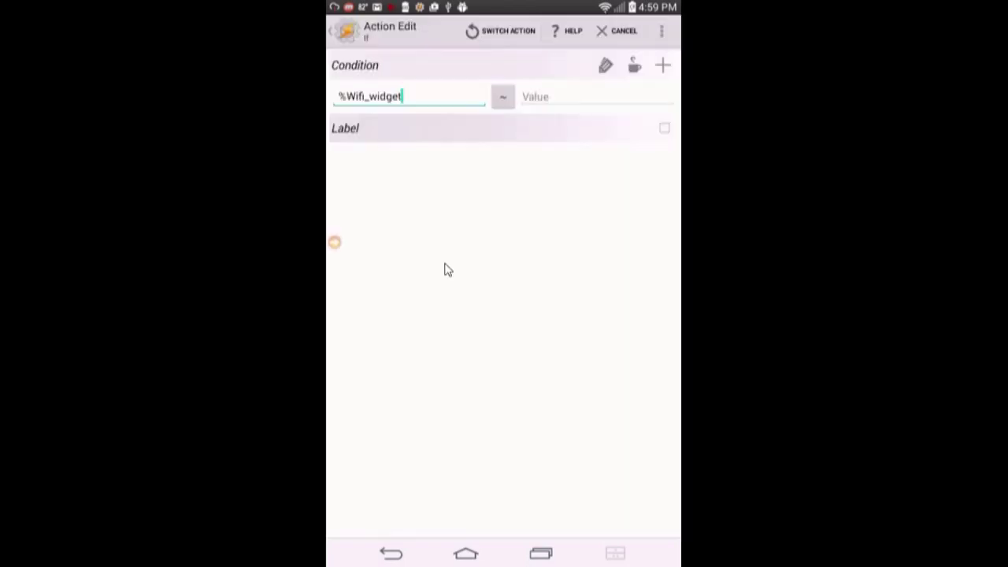
left_click(534, 97)
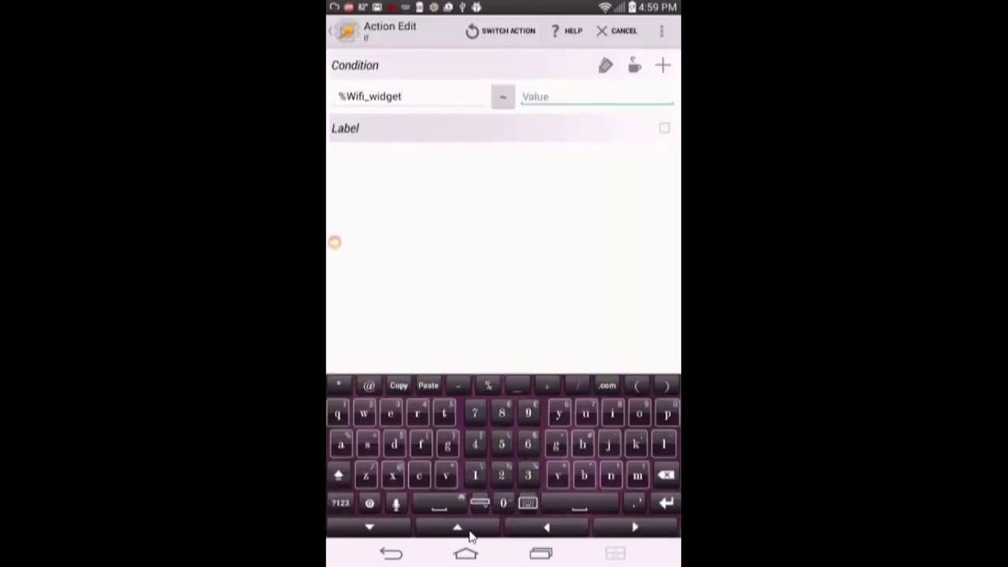
left_click(474, 475)
left_click(336, 32)
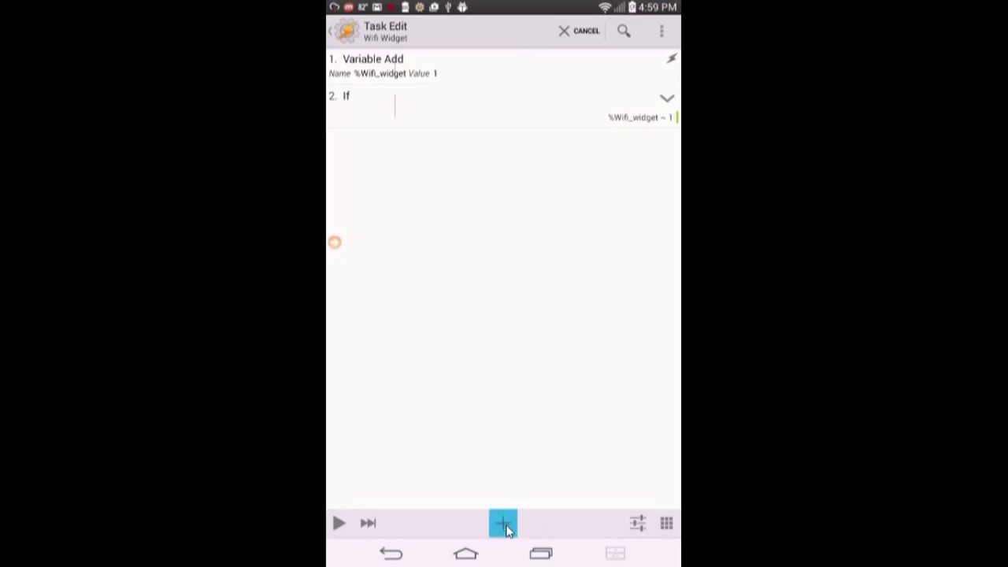
Add an Alert > Flash action with the text 'Wifi on' as step 3
left_click(502, 525)
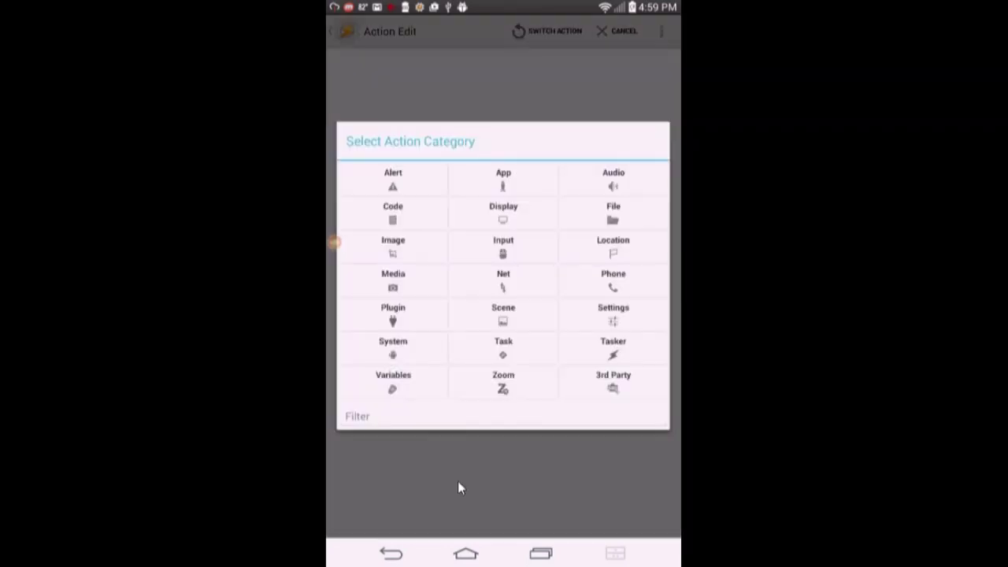
left_click(396, 178)
left_click(501, 169)
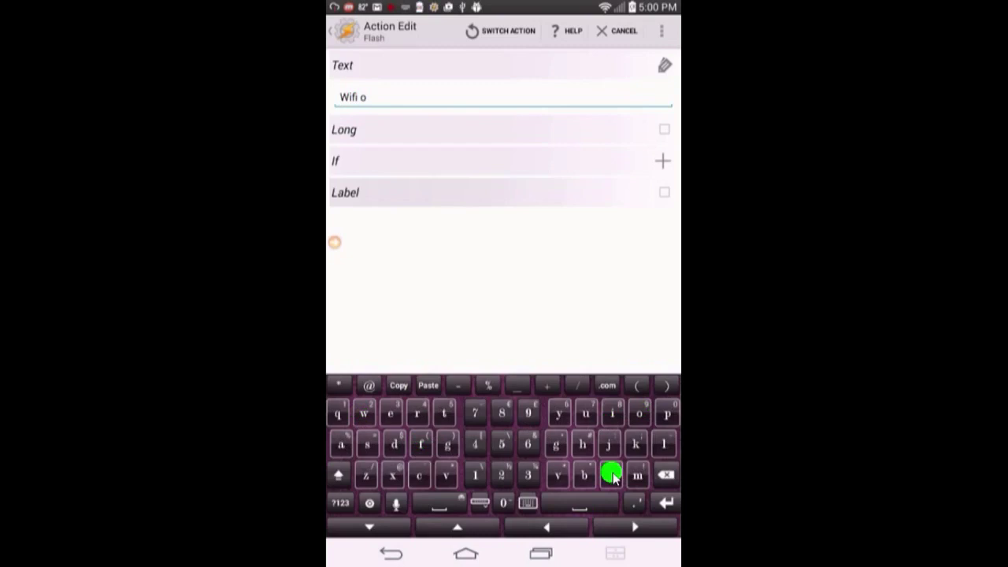
left_click(337, 31)
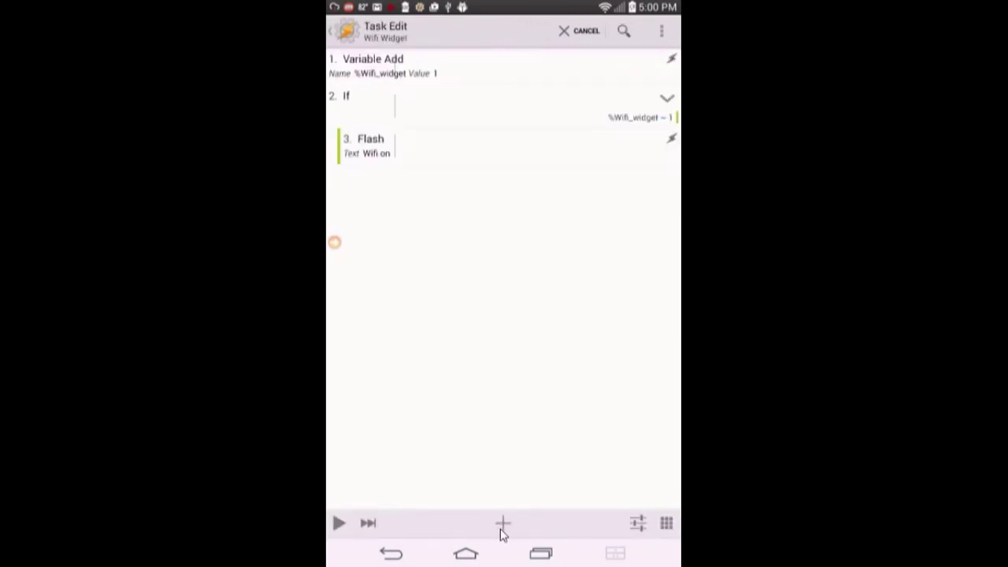
Add a Set Widget Icon step targeting Wifi Widget with the blue wifi image
left_click(502, 533)
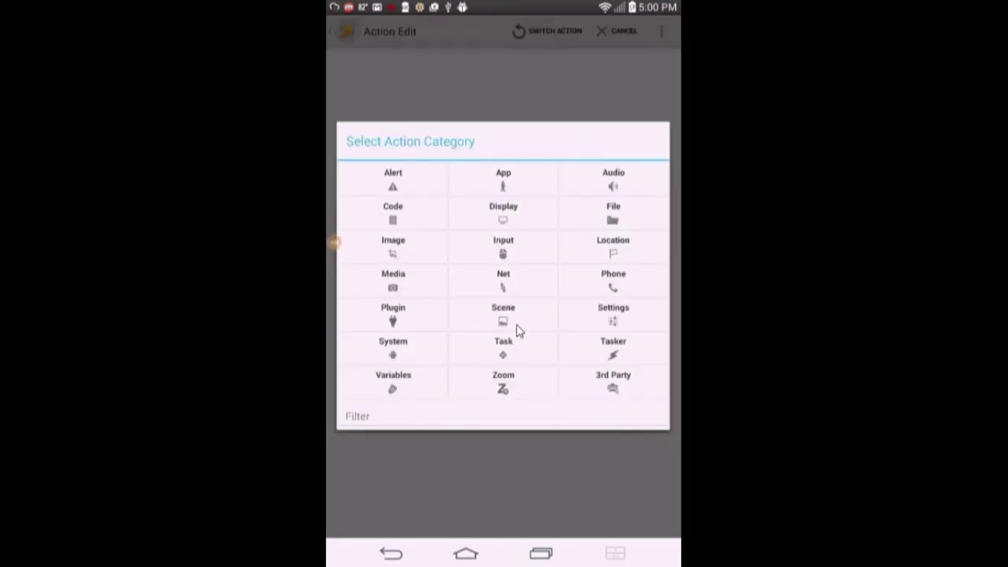
left_click(598, 350)
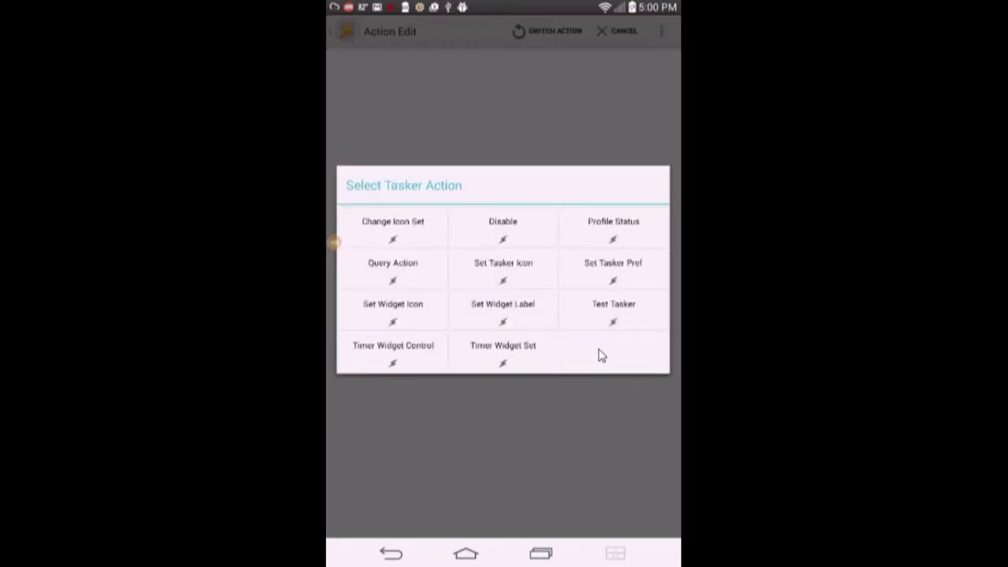
left_click(391, 319)
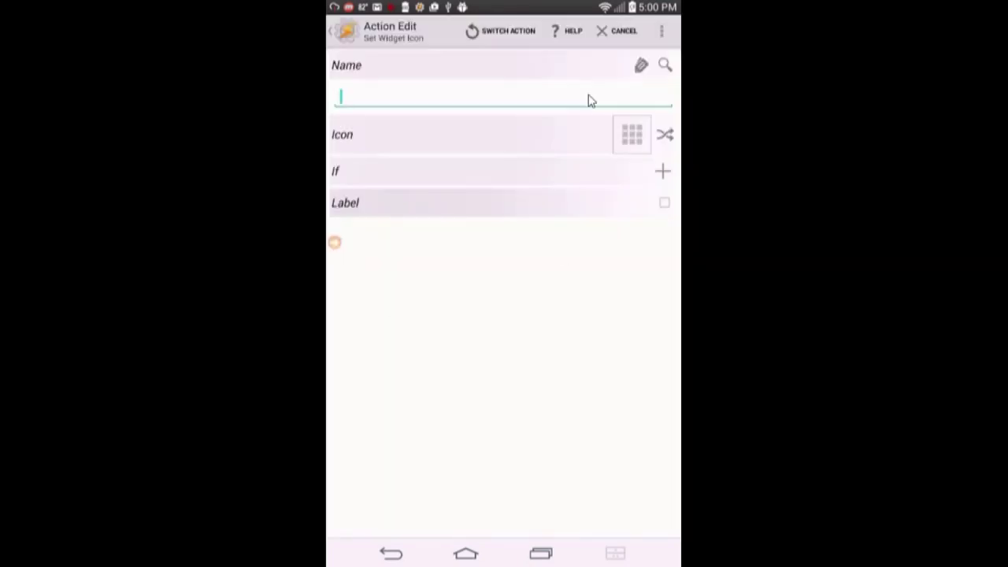
left_click(665, 64)
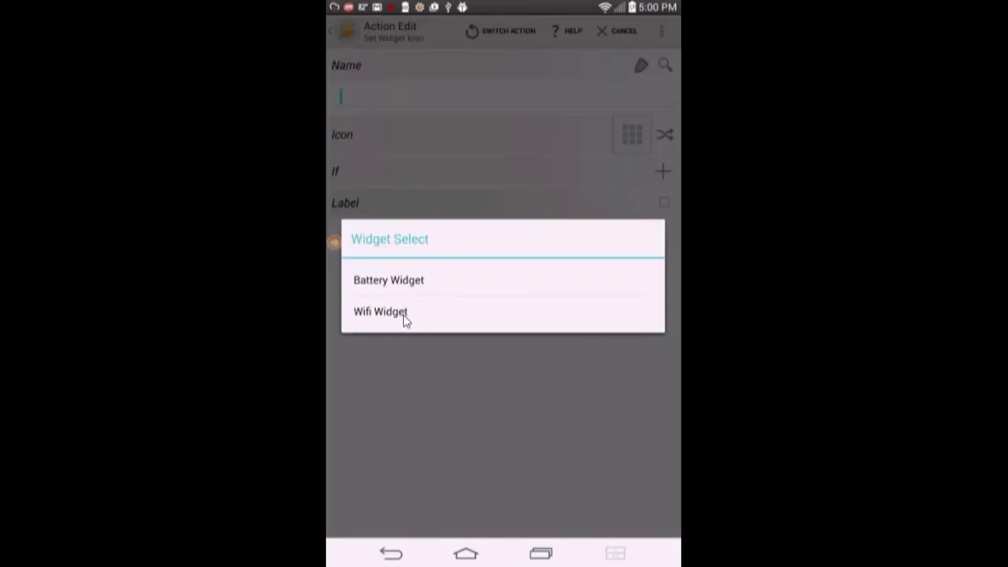
left_click(388, 315)
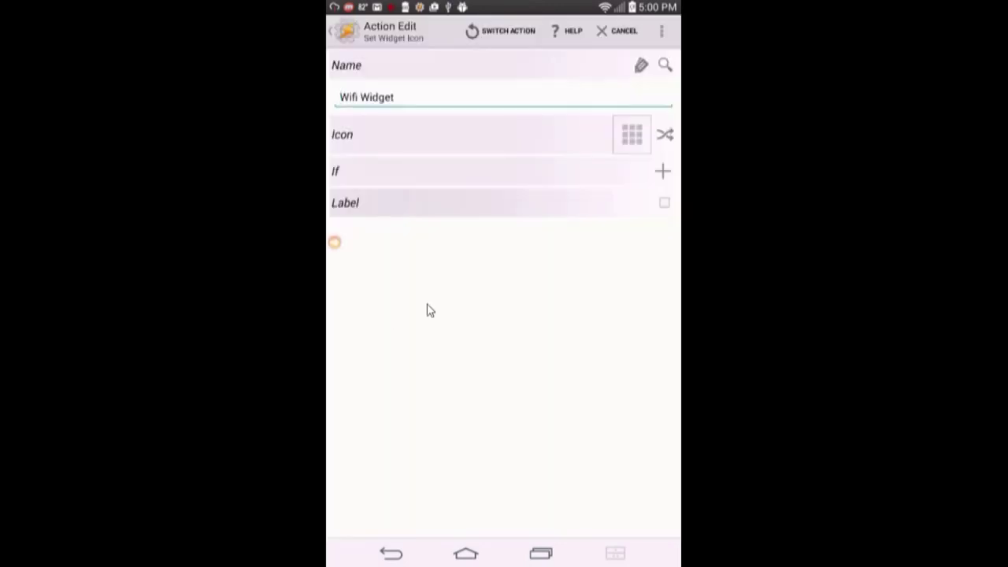
left_click(630, 135)
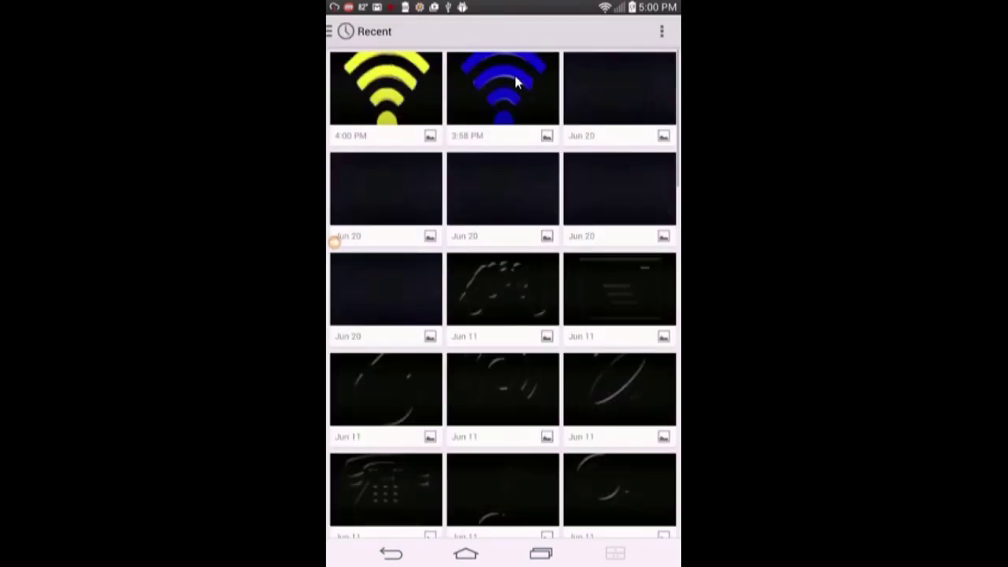
left_click(507, 94)
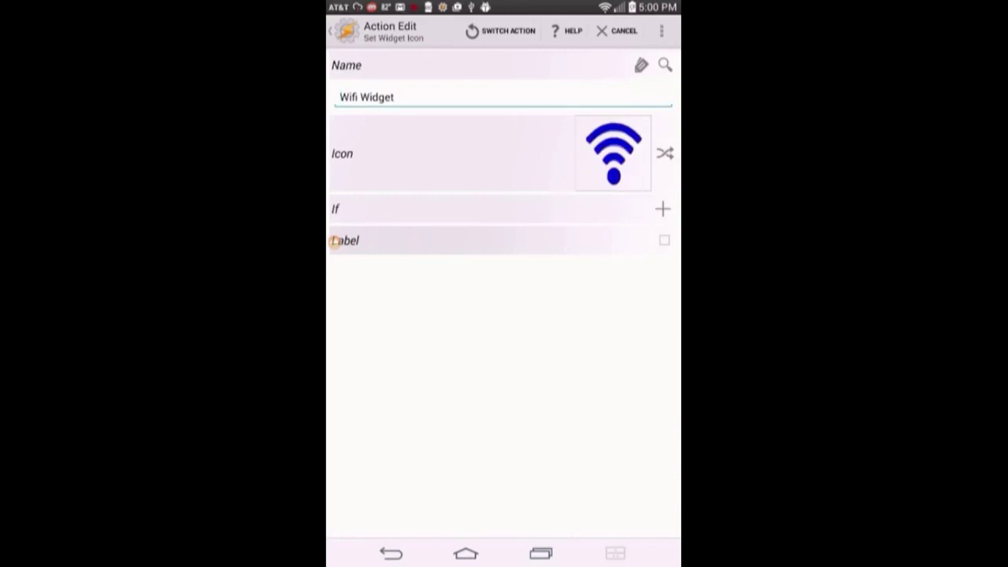
left_click(338, 37)
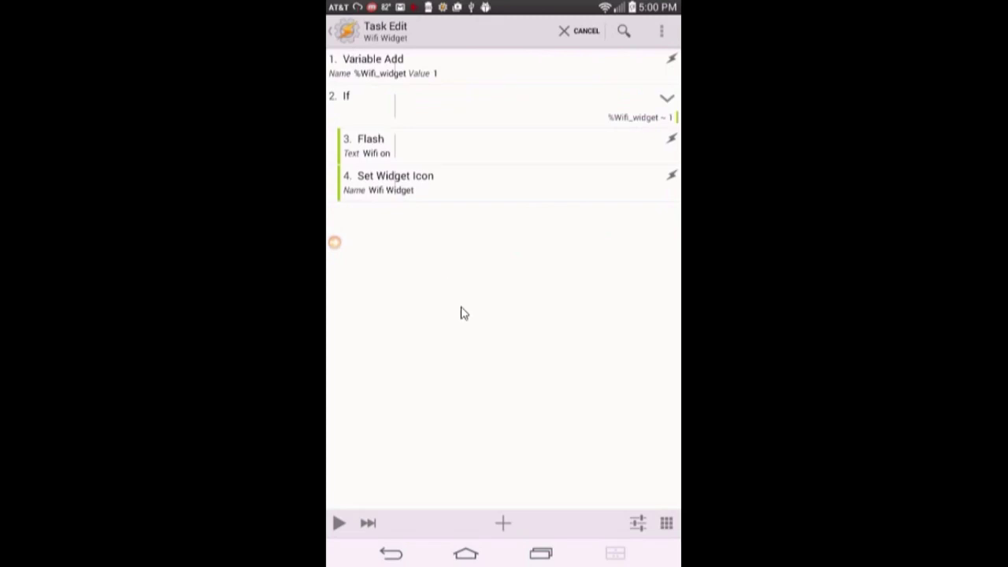
Add a Set Widget Label step for Wifi Widget, entering the label 'wifi on'
left_click(338, 33)
left_click(505, 523)
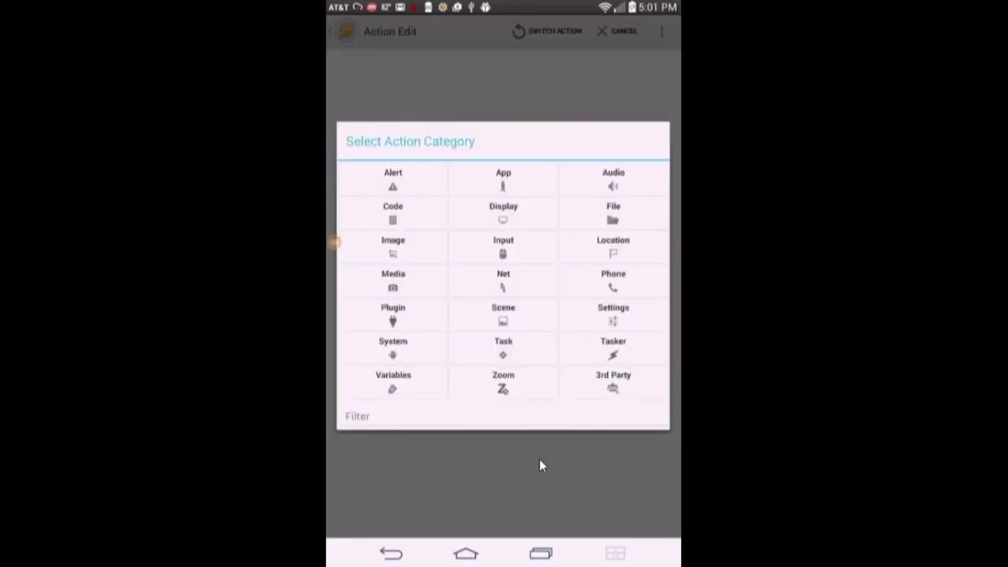
left_click(616, 346)
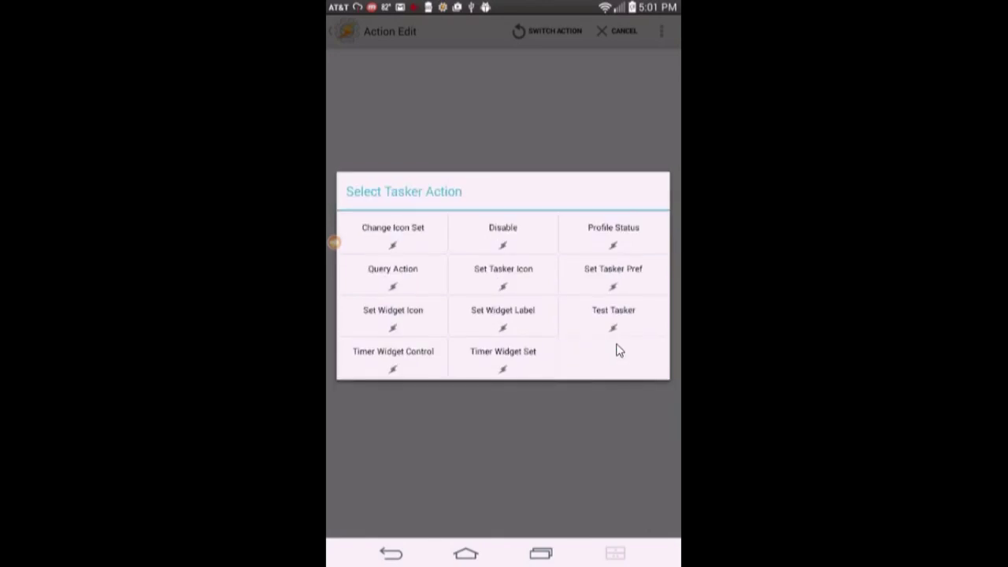
left_click(504, 318)
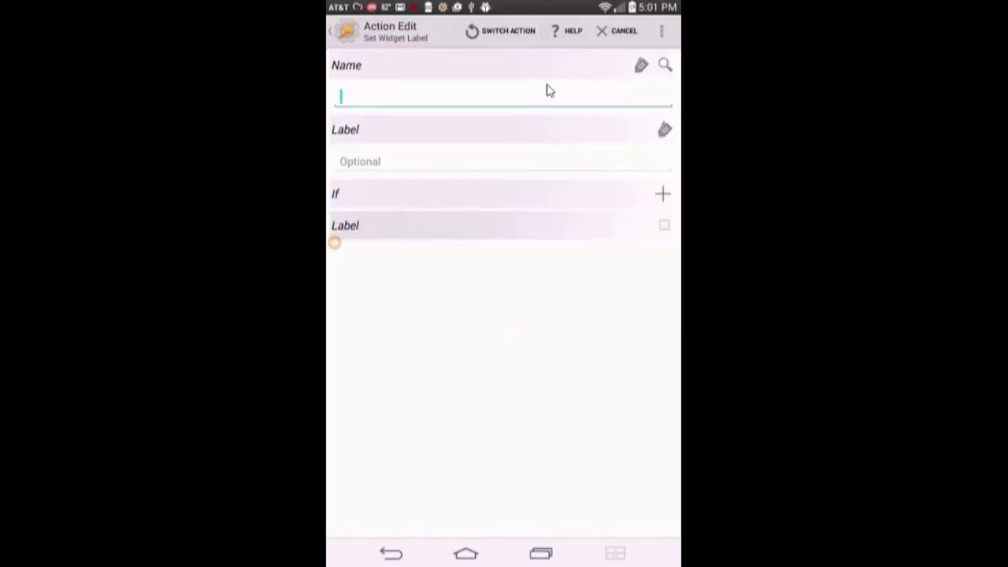
left_click(663, 66)
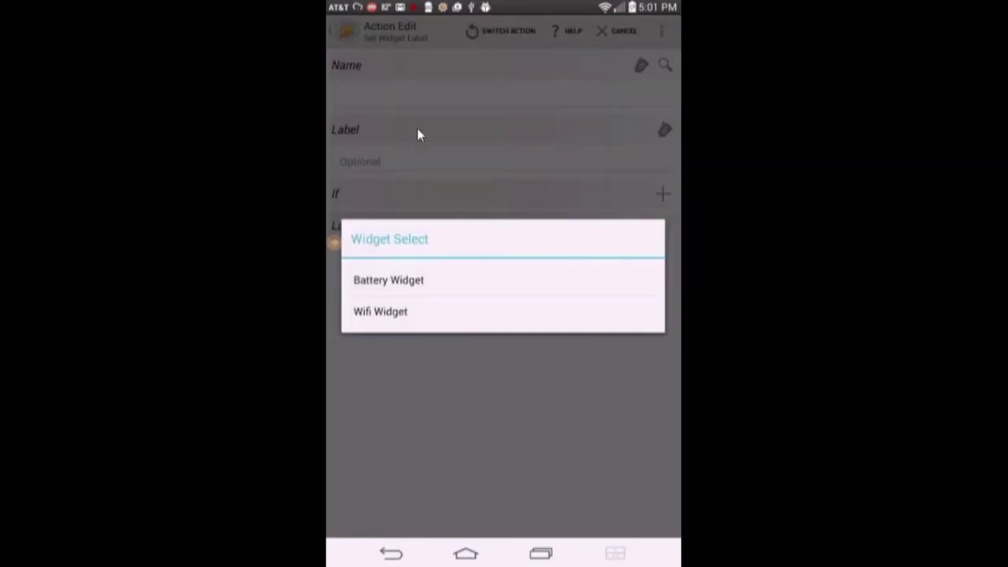
left_click(390, 315)
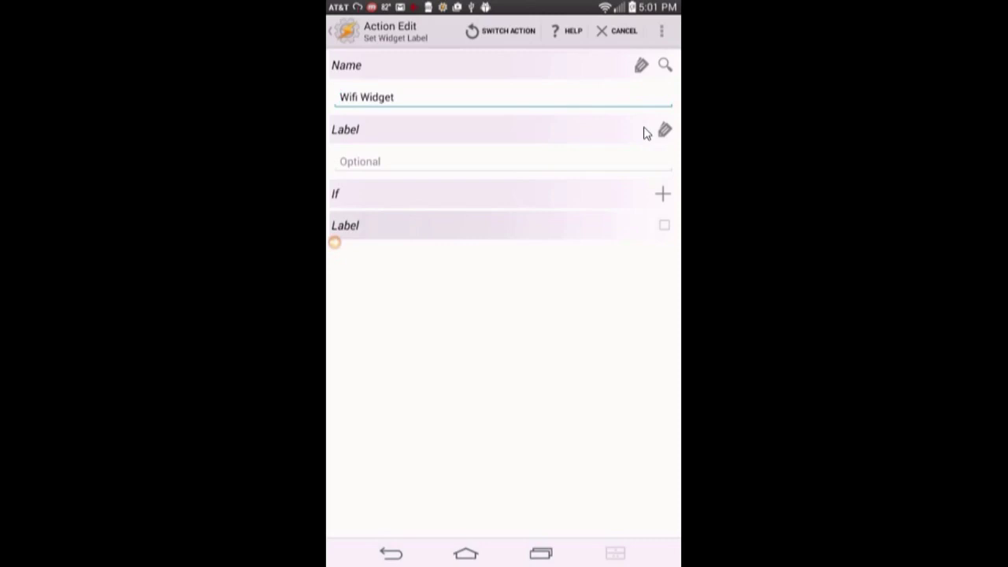
left_click(378, 165)
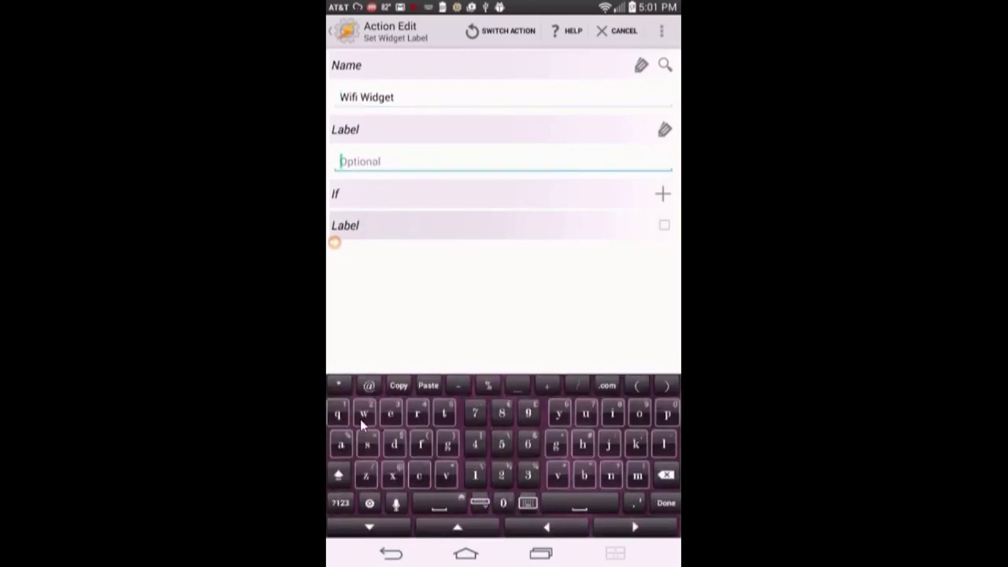
type("wi")
type("fi")
type("bo")
type("n")
left_click(360, 164)
Save the 'wifi on' label step and insert a Net > WiFi action switched On
left_click(338, 37)
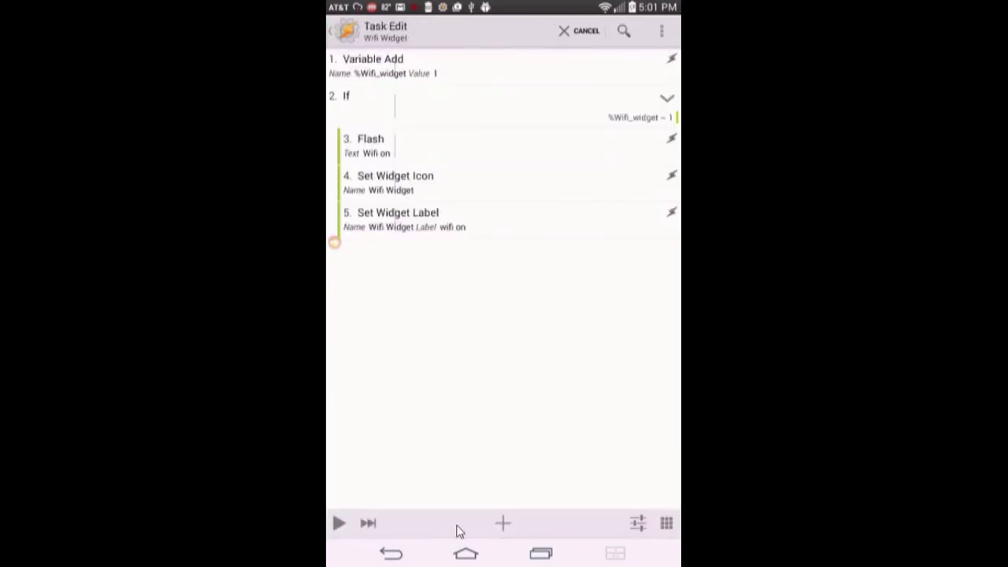
left_click(502, 525)
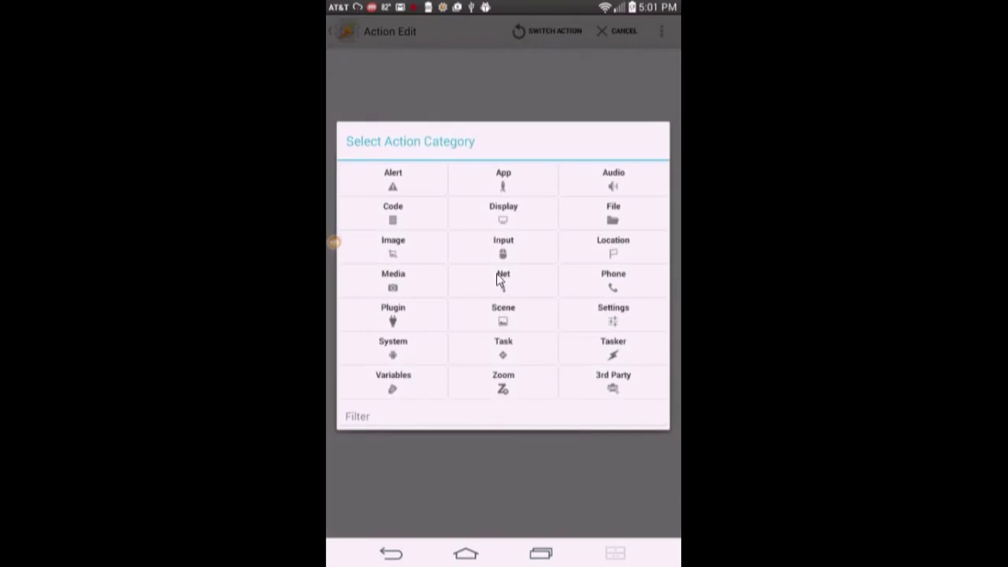
left_click(498, 279)
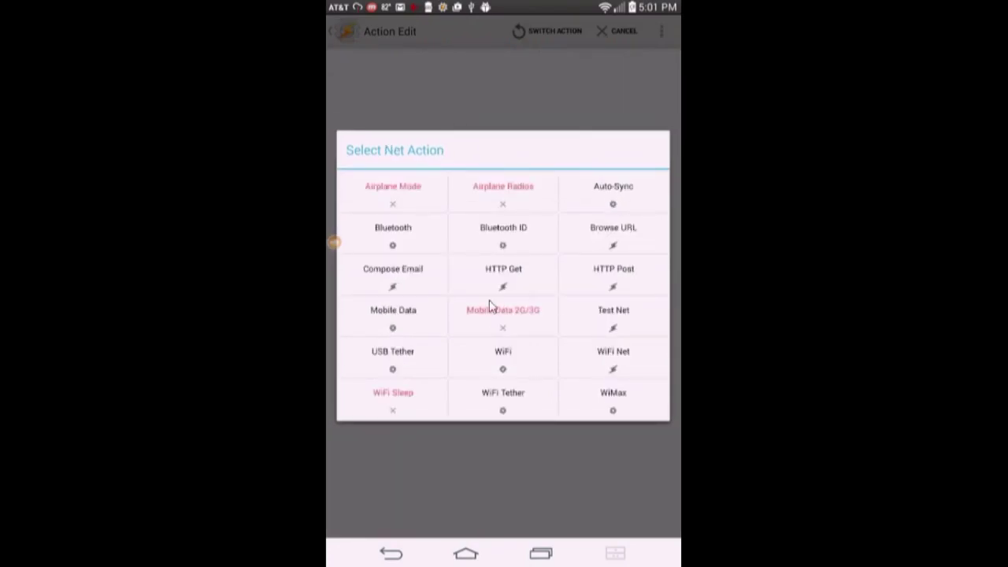
left_click(498, 359)
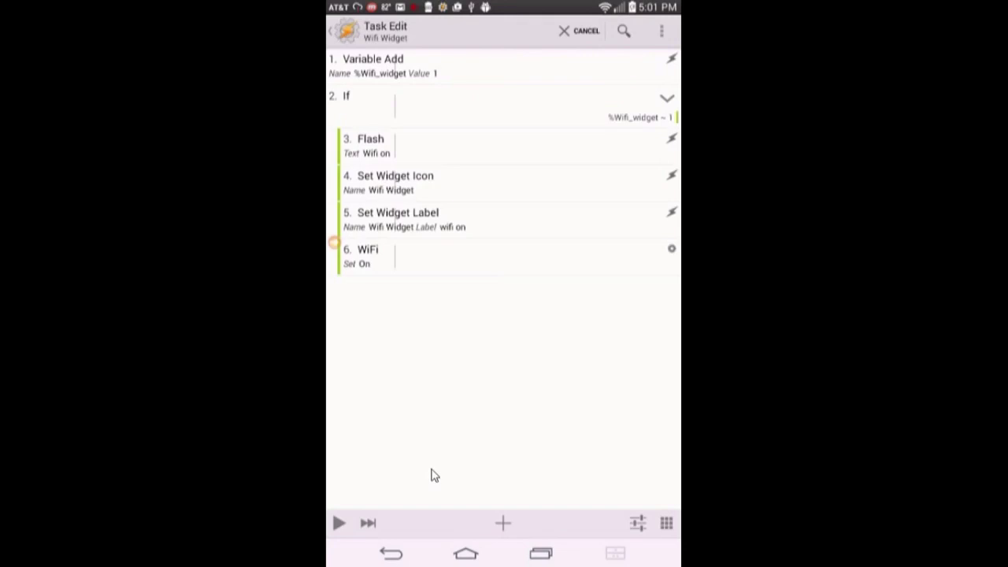
Insert an Else action from the Task flow-control category
left_click(503, 525)
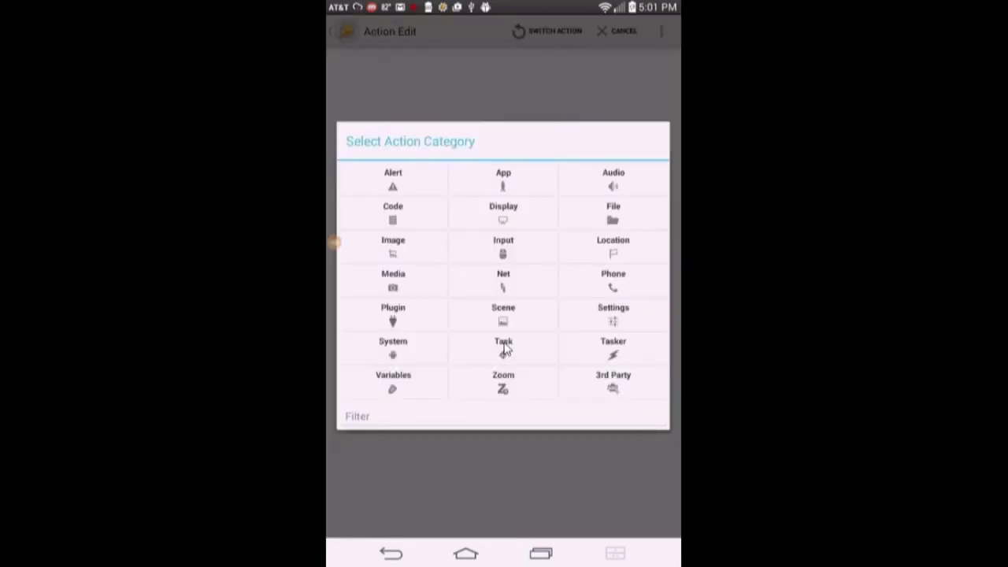
left_click(503, 350)
left_click(498, 228)
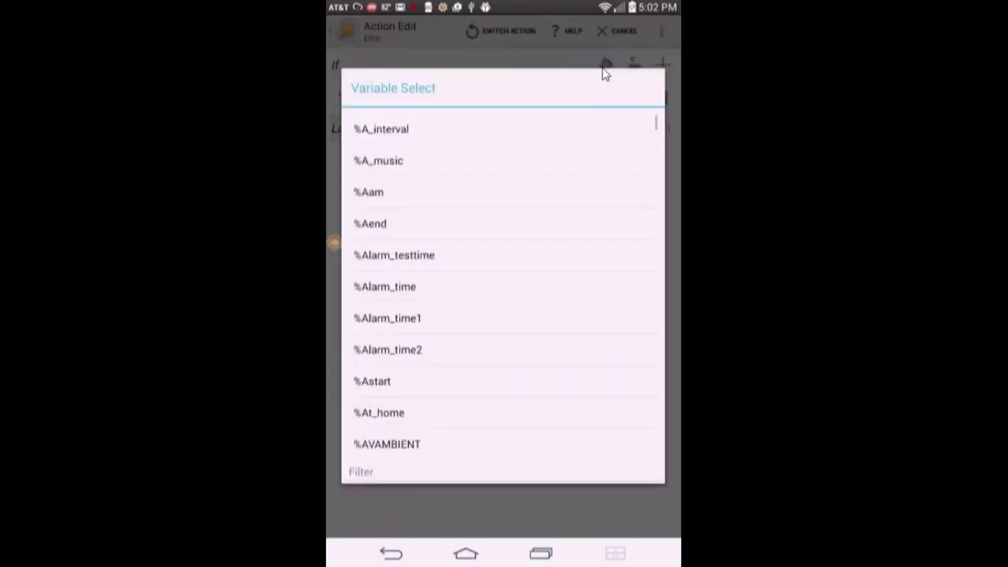
Make it an Else If testing %Wifi_widget matches 0 and save the step
scroll(512, 412, "down", 3)
scroll(506, 417, "down", 5)
scroll(506, 418, "down", 3)
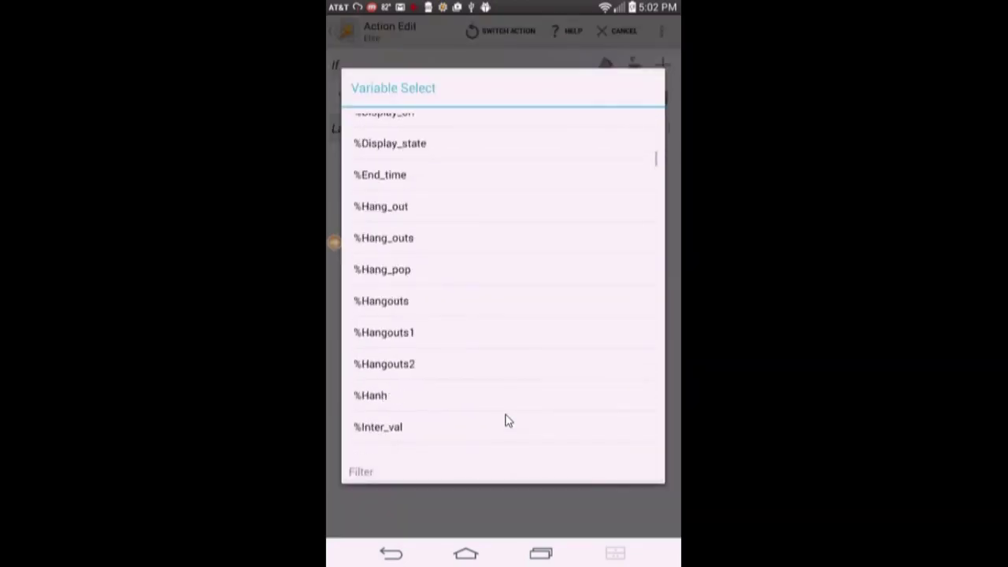
scroll(506, 418, "down", 5)
scroll(506, 418, "down", 3)
scroll(504, 414, "down", 3)
scroll(504, 411, "down", 5)
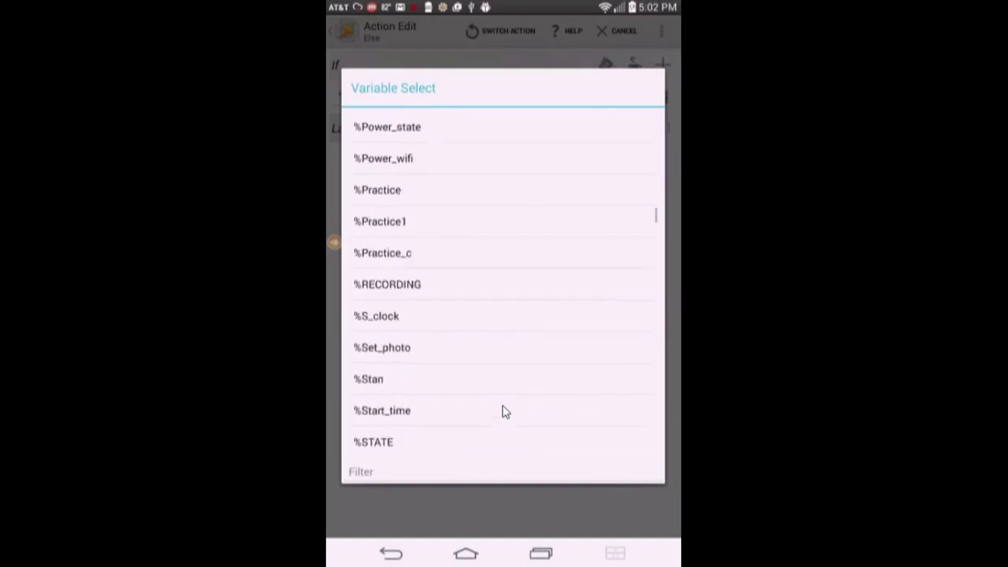
scroll(505, 412, "down", 5)
scroll(503, 410, "down", 5)
scroll(503, 408, "down", 5)
scroll(504, 408, "down", 4)
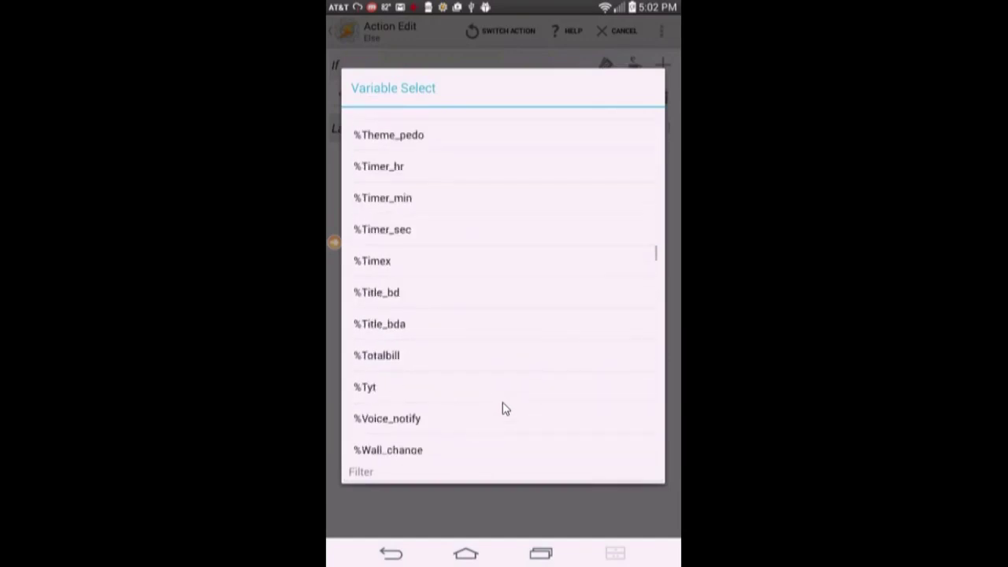
scroll(505, 408, "down", 5)
scroll(505, 408, "down", 1)
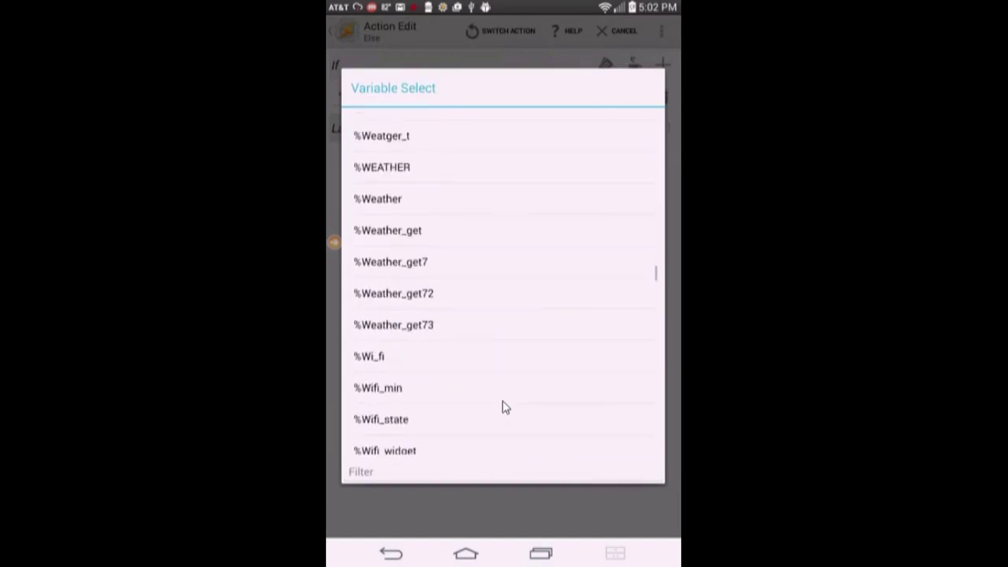
left_click(410, 451)
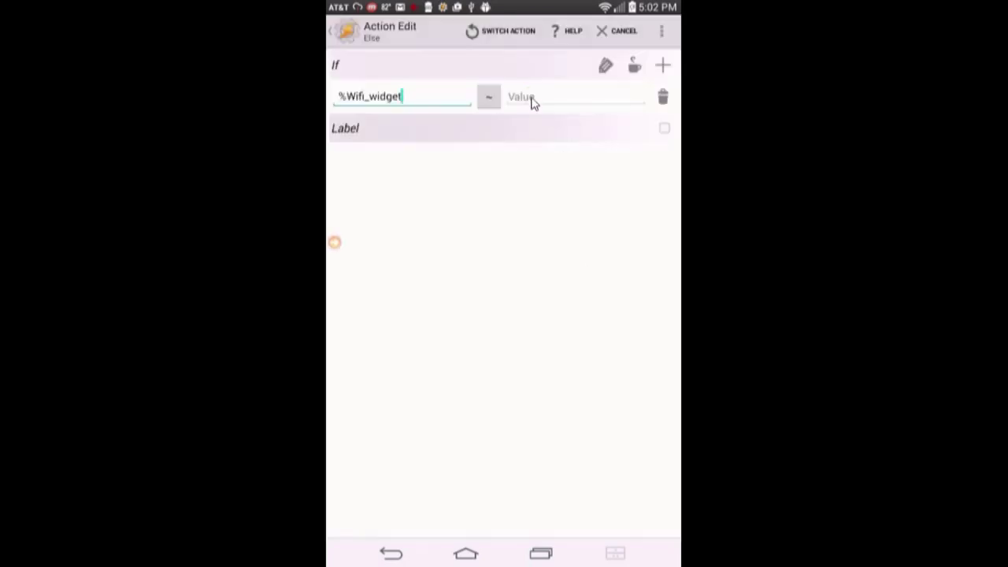
left_click(532, 101)
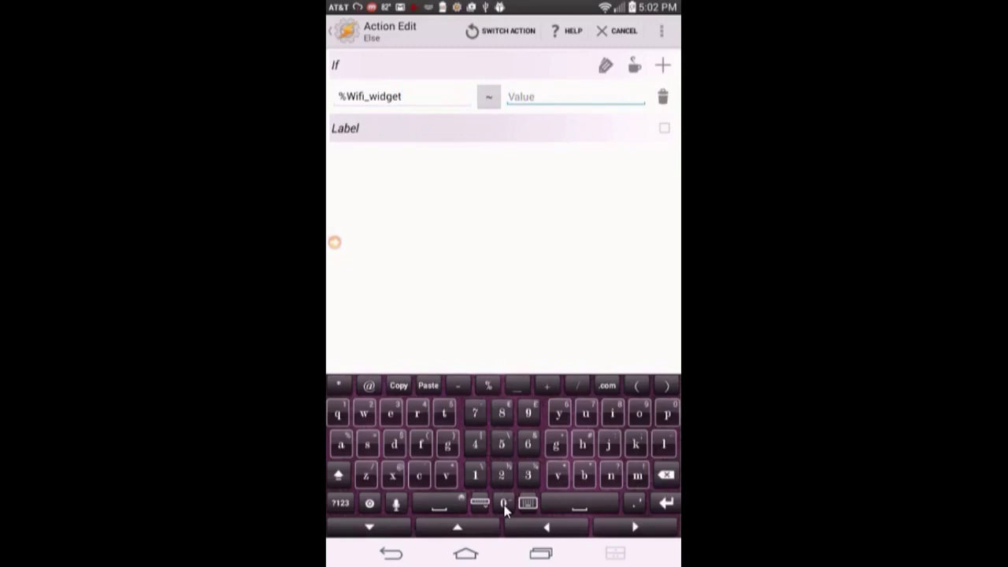
left_click(503, 502)
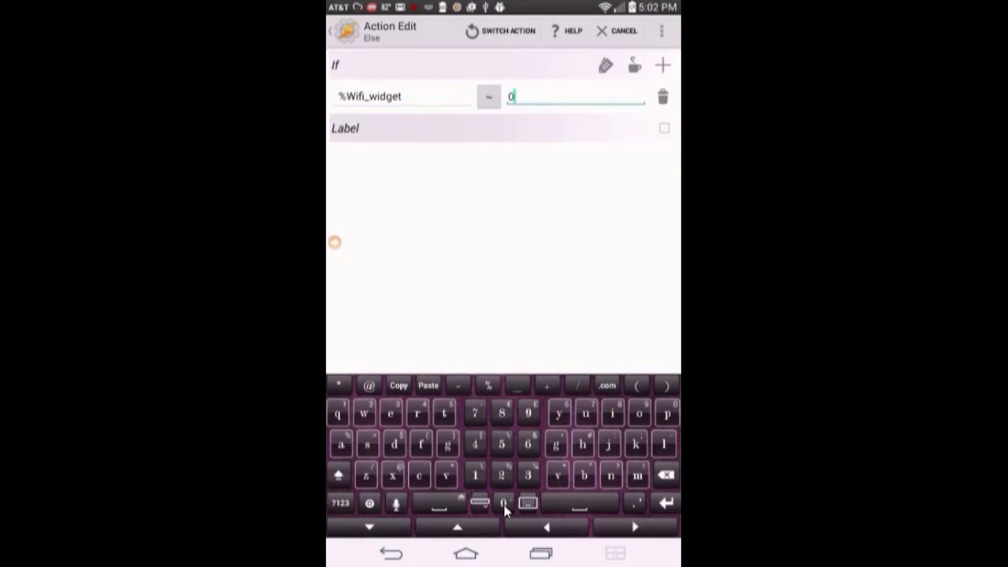
left_click(341, 31)
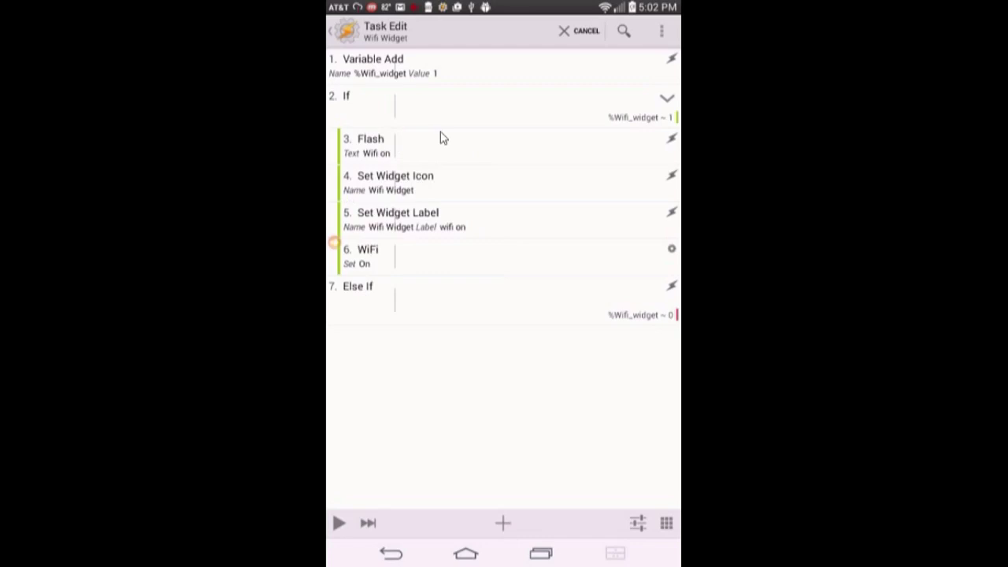
Select and copy the Flash, Set Widget Icon, Set Widget Label and WiFi actions (steps 3–6)
left_click(442, 140)
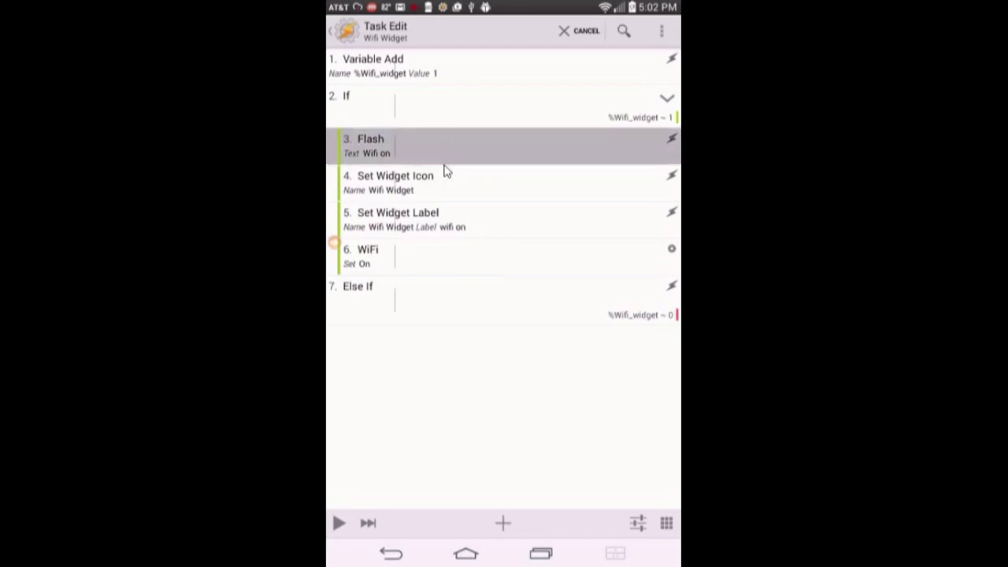
left_click(447, 191)
left_click(451, 213)
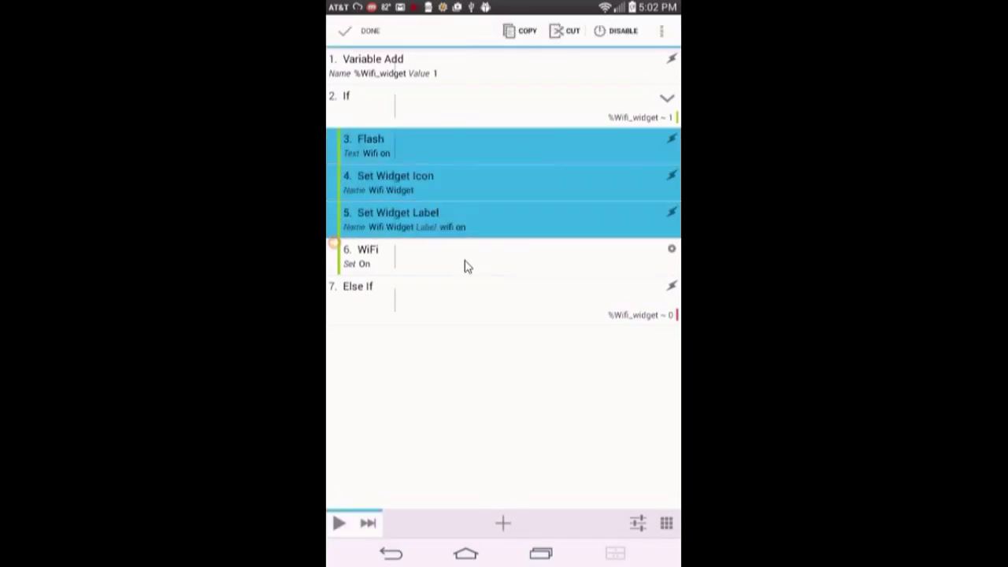
left_click(466, 272)
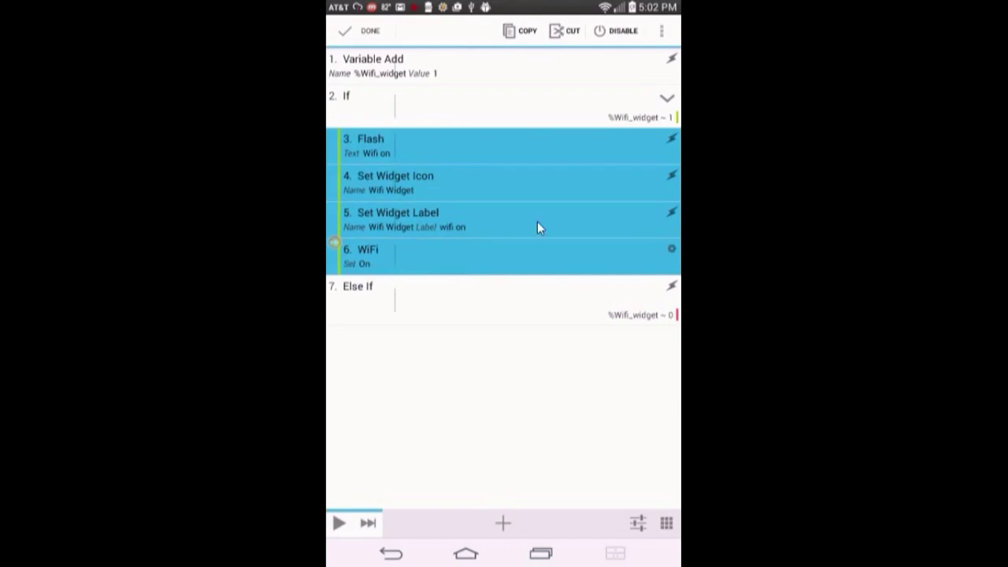
left_click(520, 30)
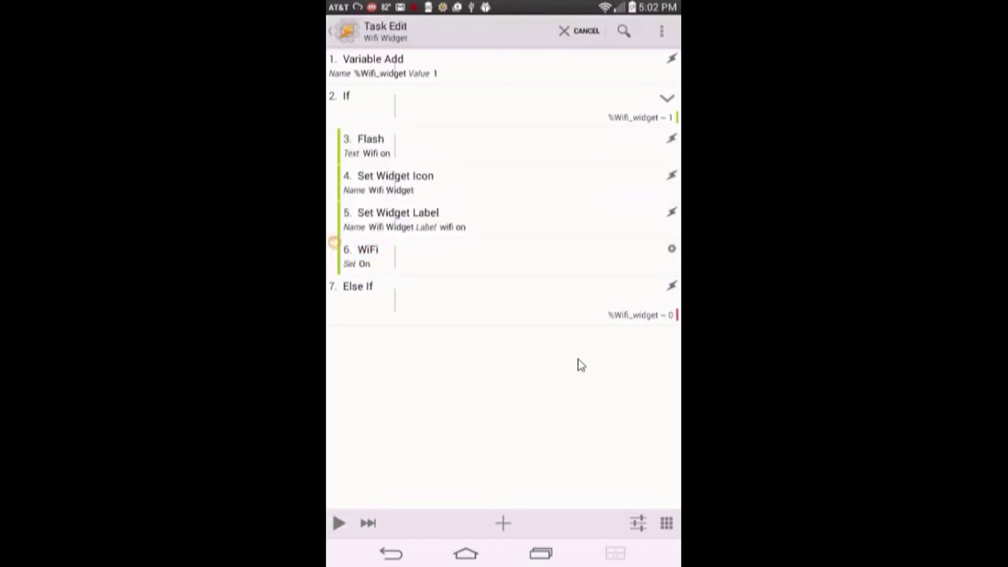
Paste the copies at Else If, then move Else If to position 7 above them
left_click(465, 298)
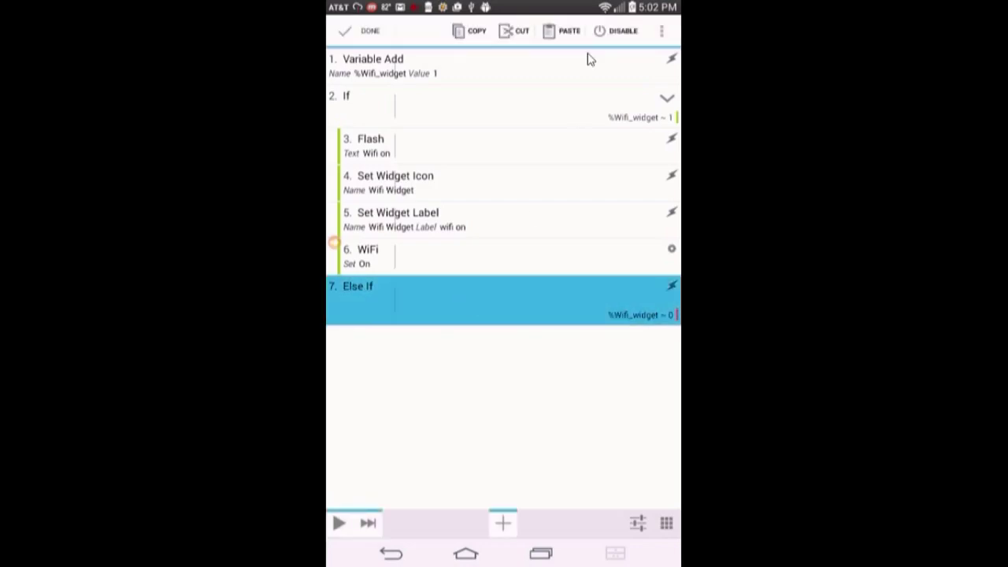
left_click(571, 33)
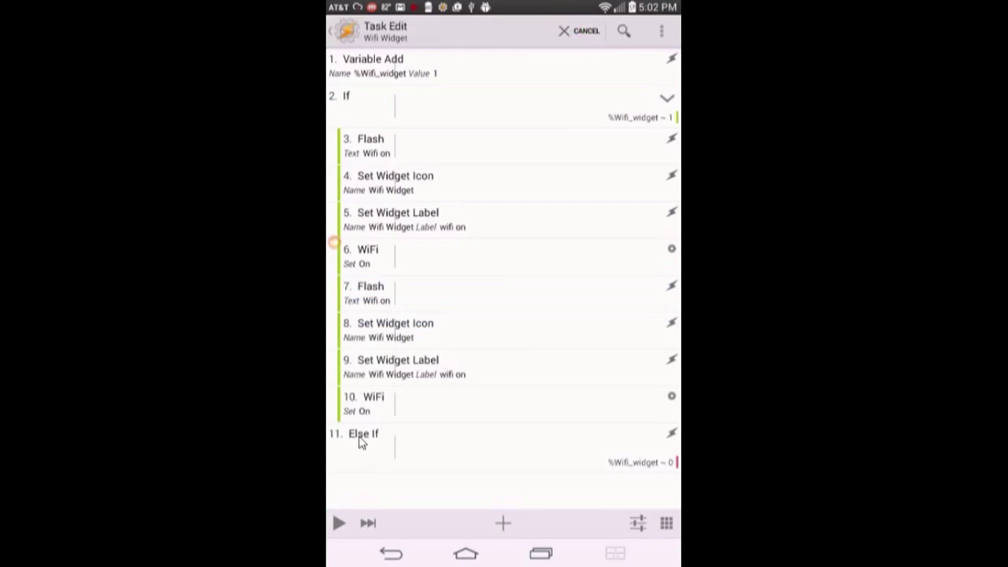
left_click_drag(360, 443, 362, 329)
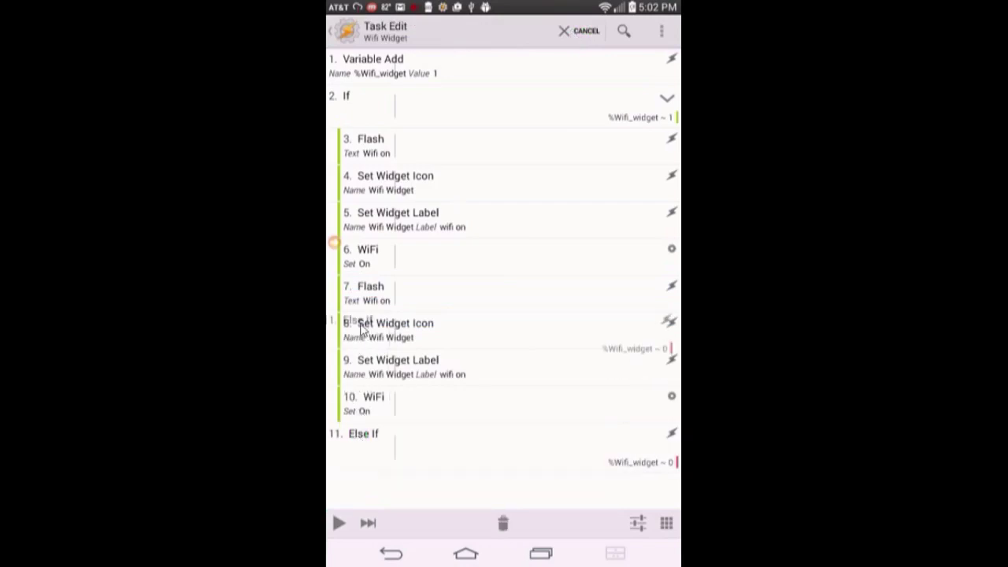
left_click_drag(362, 329, 371, 285)
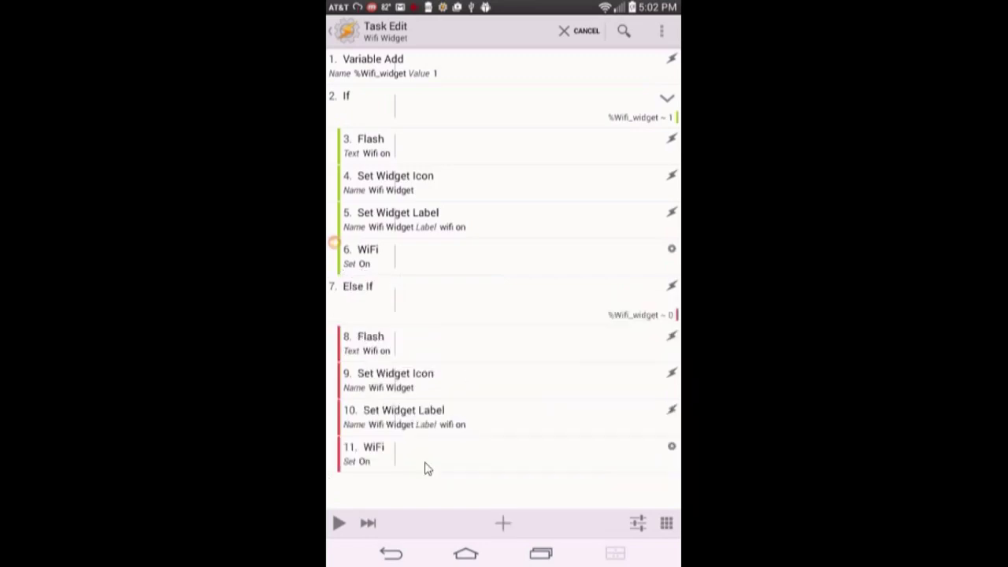
Set the Else If flash text to 'Wifi off' and its widget icon to the yellow wifi image
left_click(458, 345)
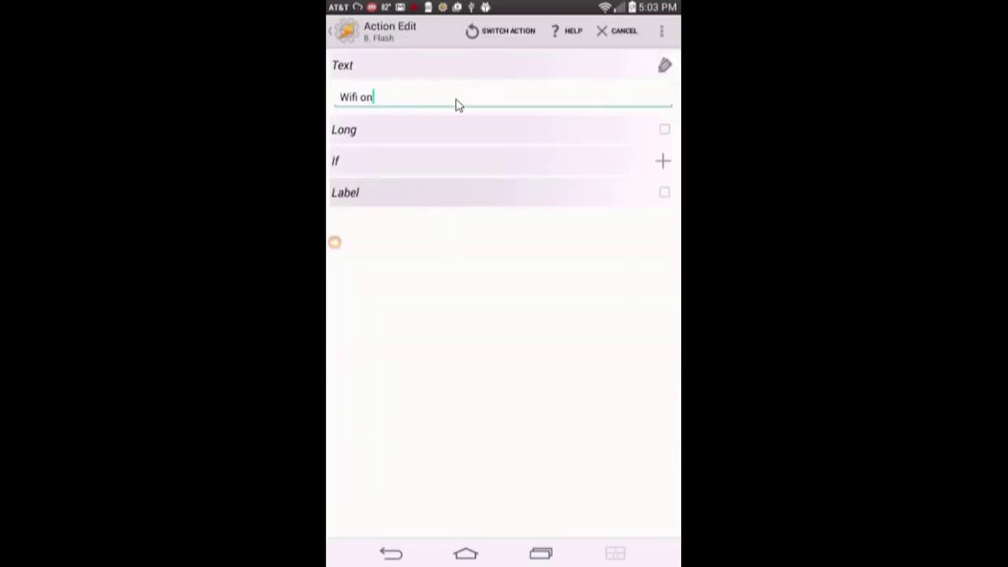
left_click(372, 97)
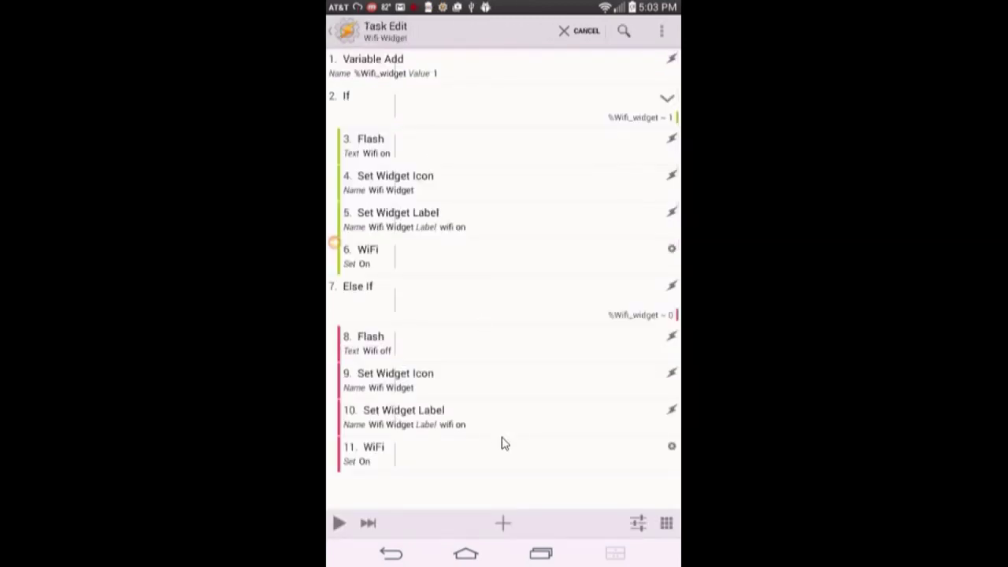
left_click(430, 384)
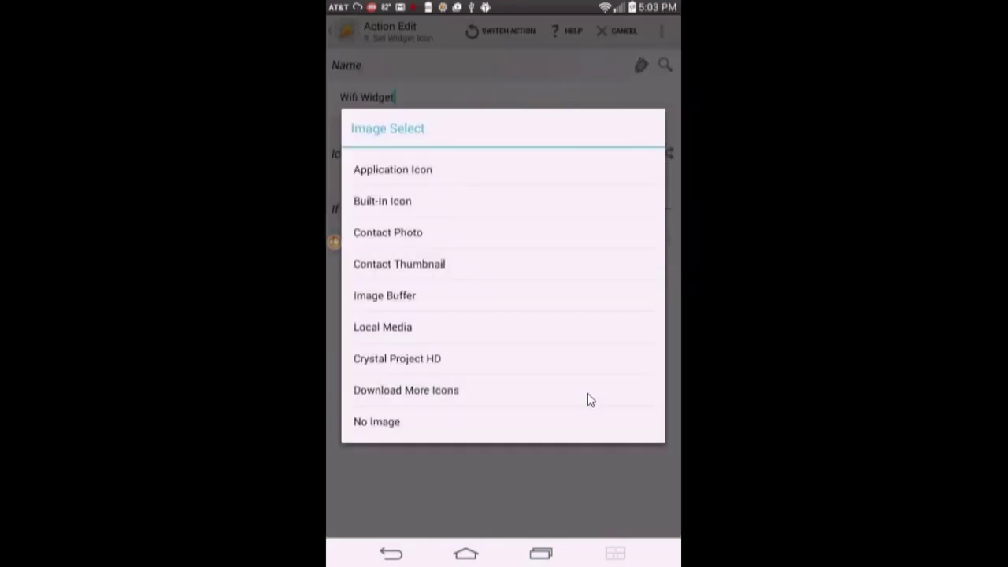
left_click(413, 325)
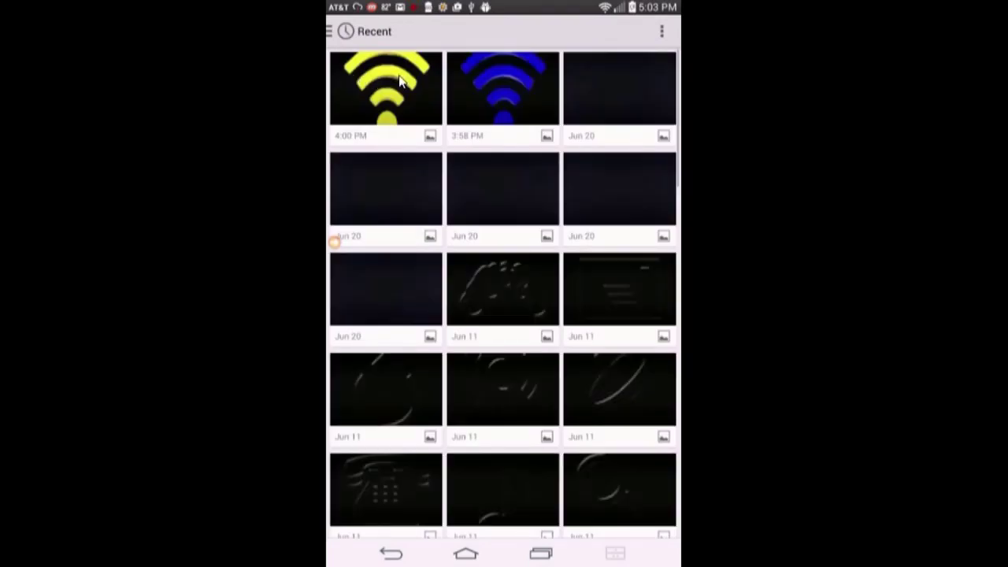
left_click(401, 80)
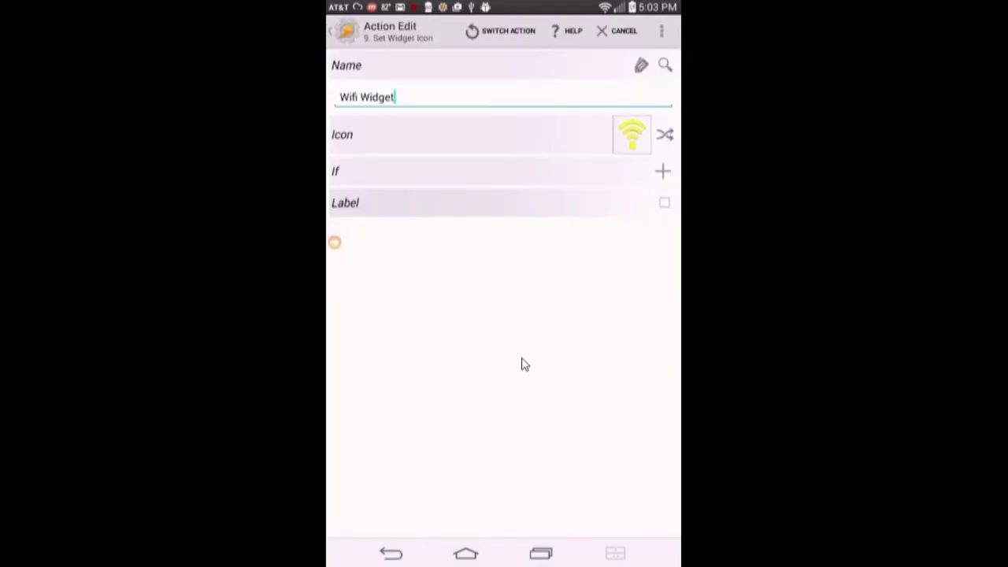
left_click(346, 29)
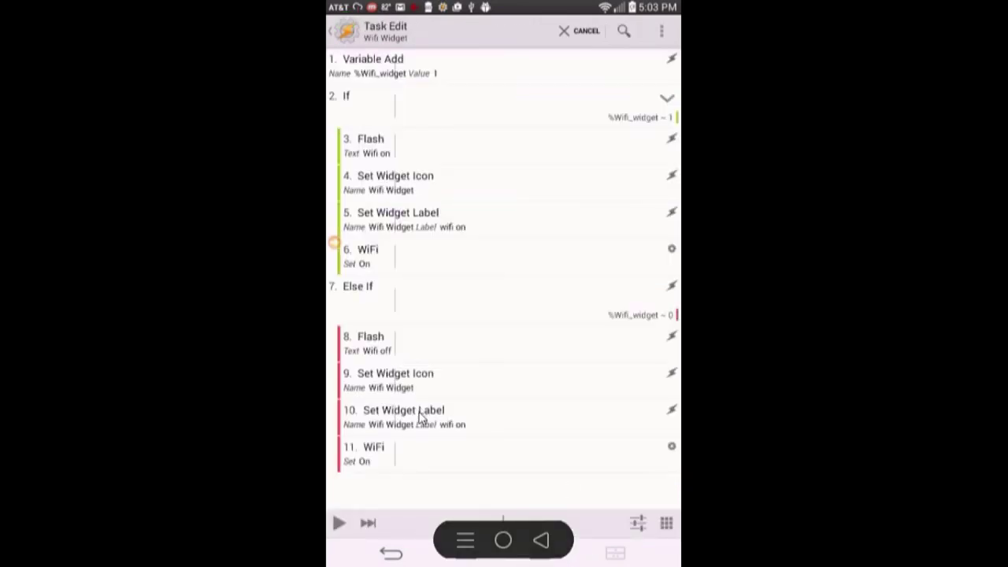
Change the Else If widget label to 'wifi off'
left_click(419, 419)
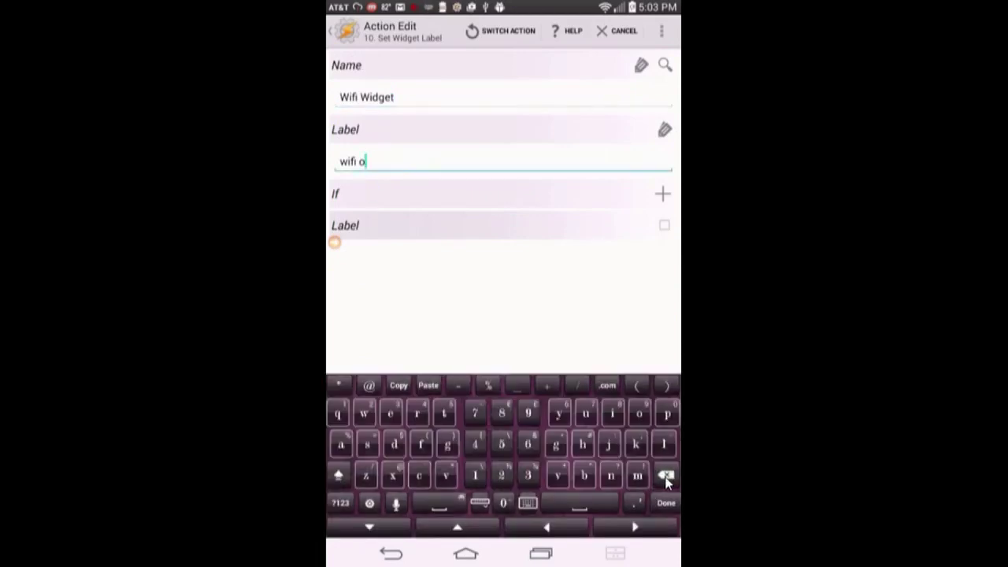
left_click(421, 444)
left_click(340, 33)
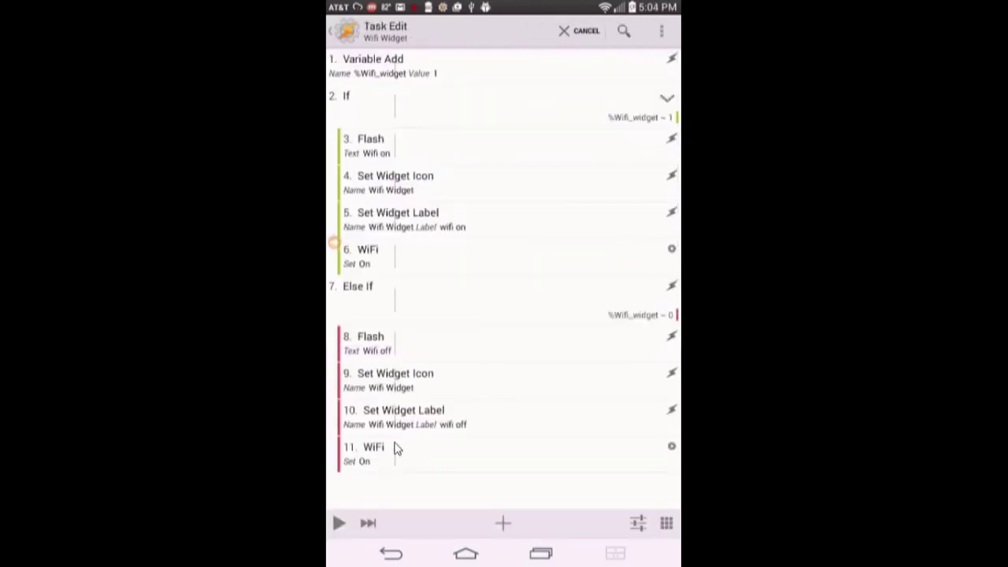
Set the last WiFi action to Off and give the Wifi Widget task the built-in blue circle icon
left_click(407, 456)
left_click(666, 526)
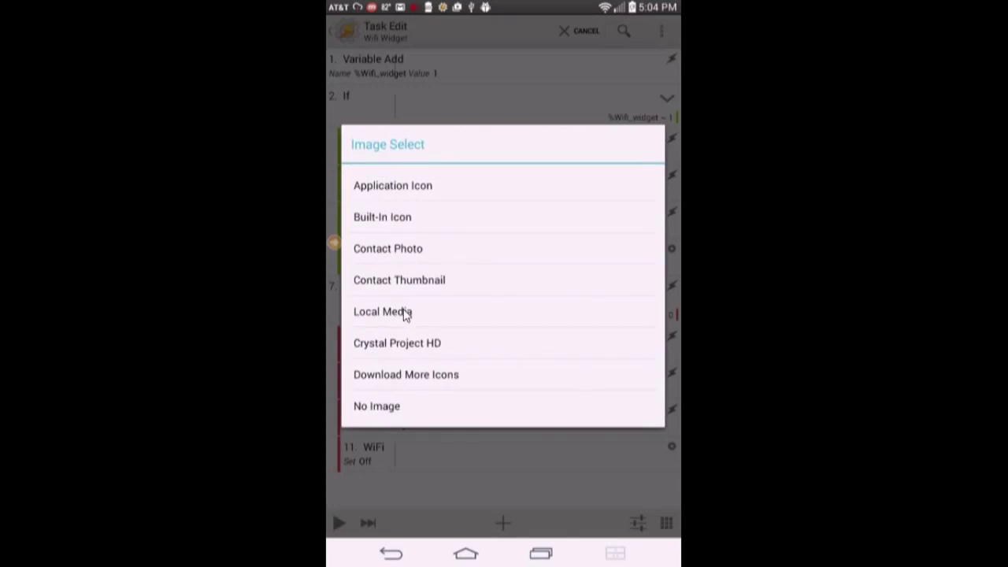
left_click(405, 218)
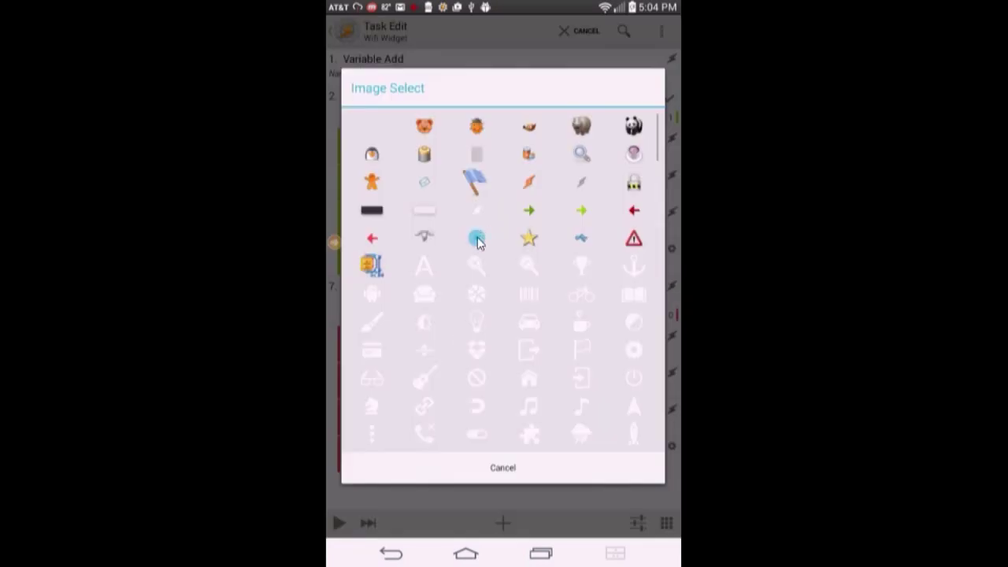
left_click(477, 239)
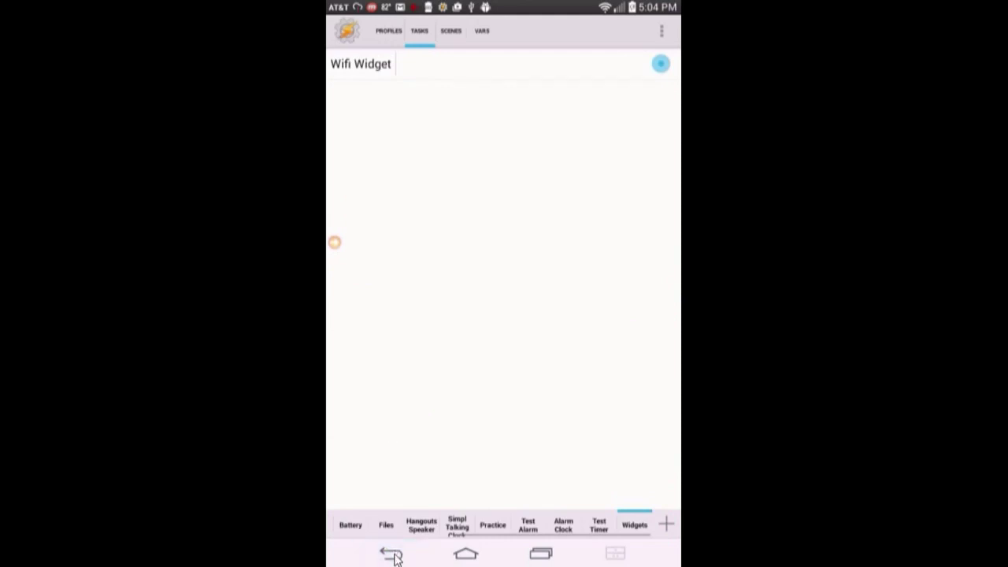
Back on the home screen, remove the old wifi widget and long-press empty wallpaper
left_click(394, 555)
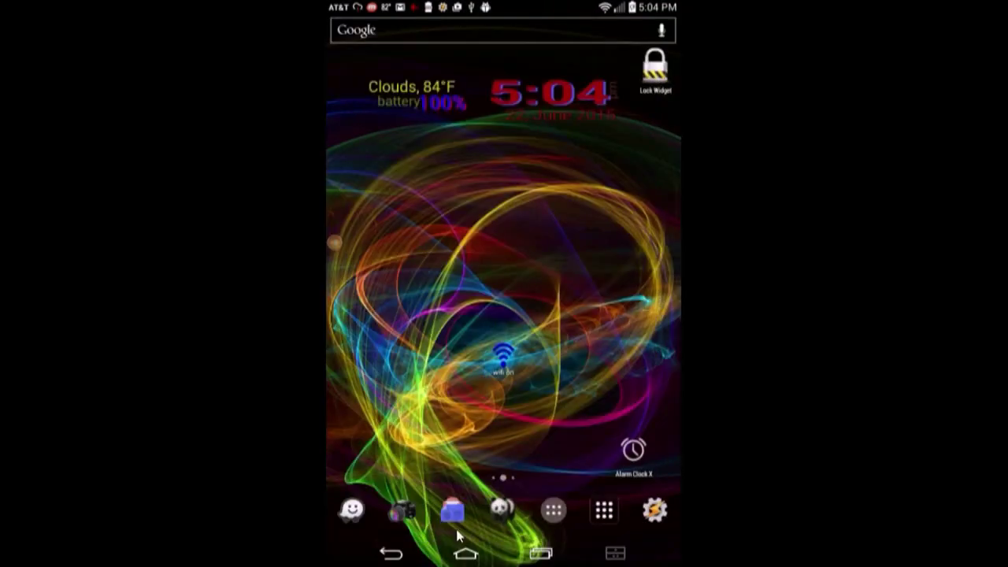
left_click(501, 359)
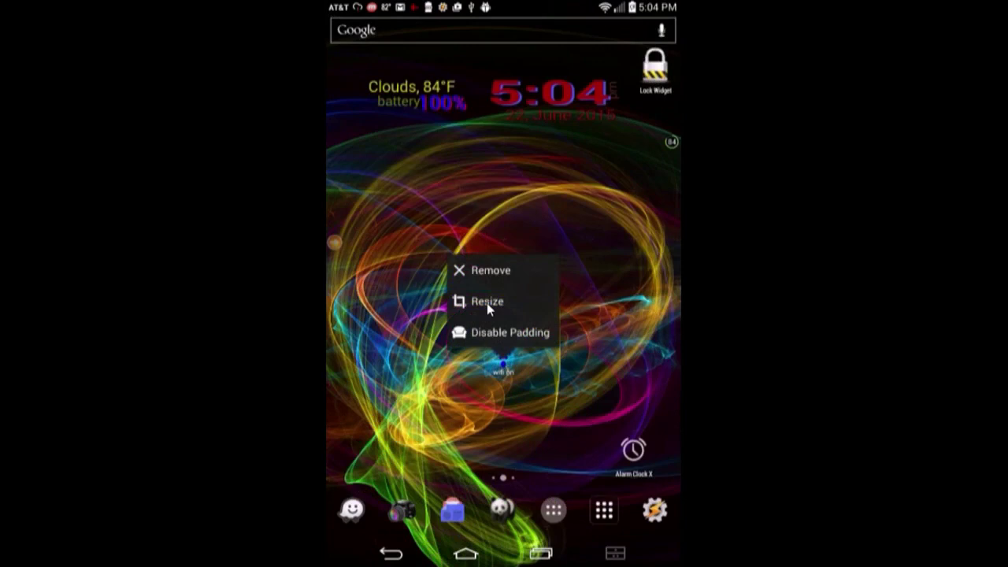
left_click(487, 271)
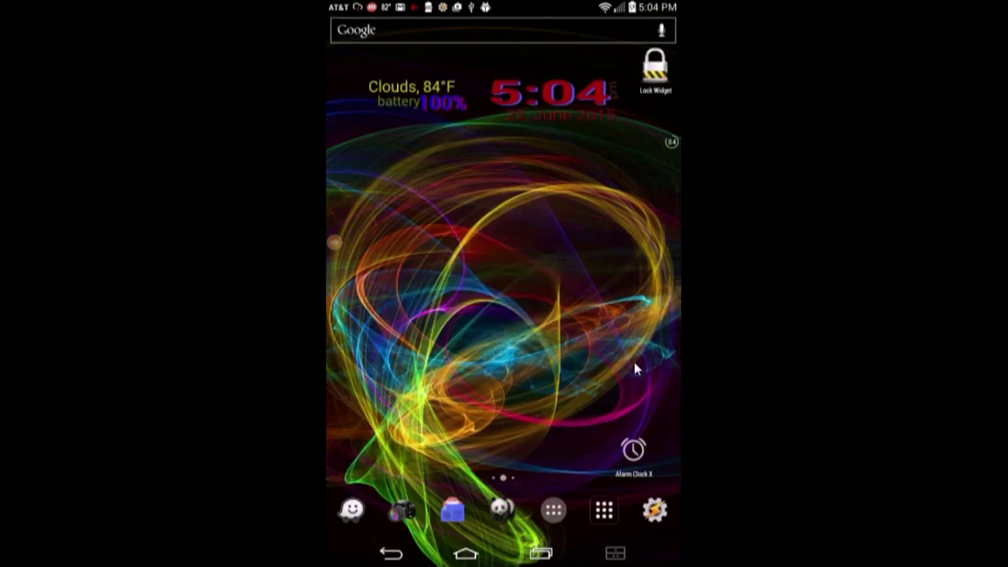
left_click(559, 298)
Add a Tasker Task widget running the 'Wifi Widget' task to the home screen
left_click(558, 298)
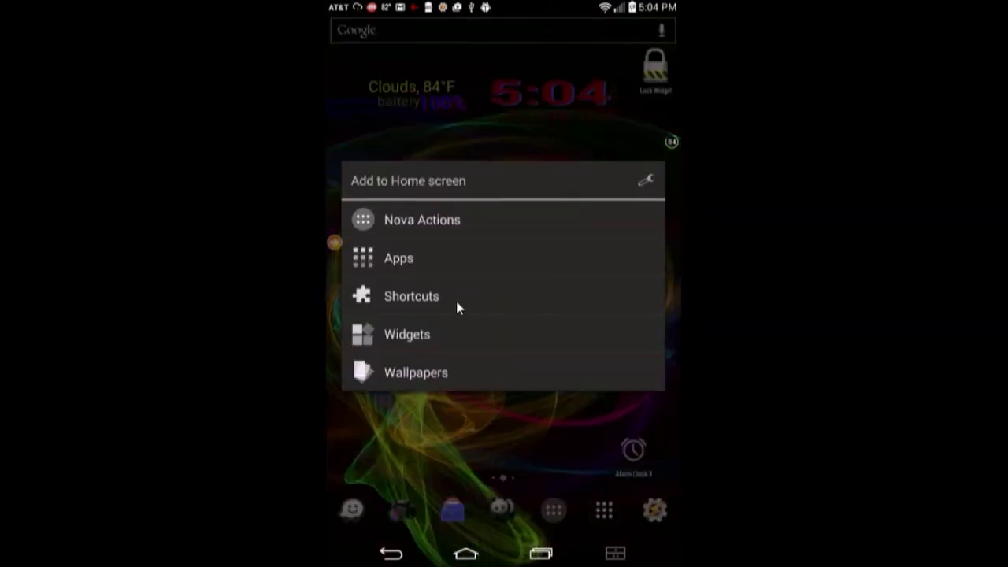
left_click(404, 334)
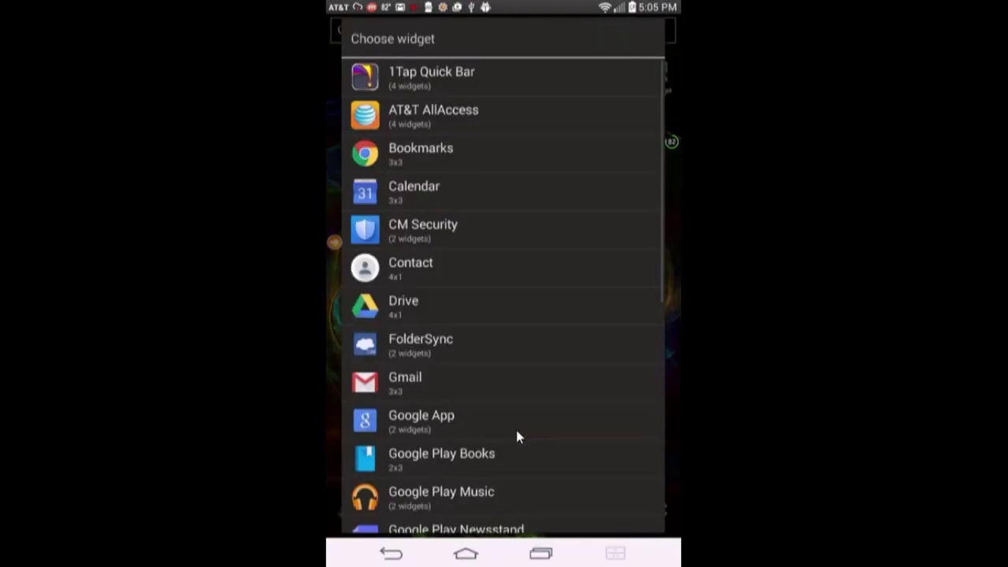
scroll(514, 429, "down", 2)
scroll(514, 435, "down", 3)
scroll(513, 432, "down", 4)
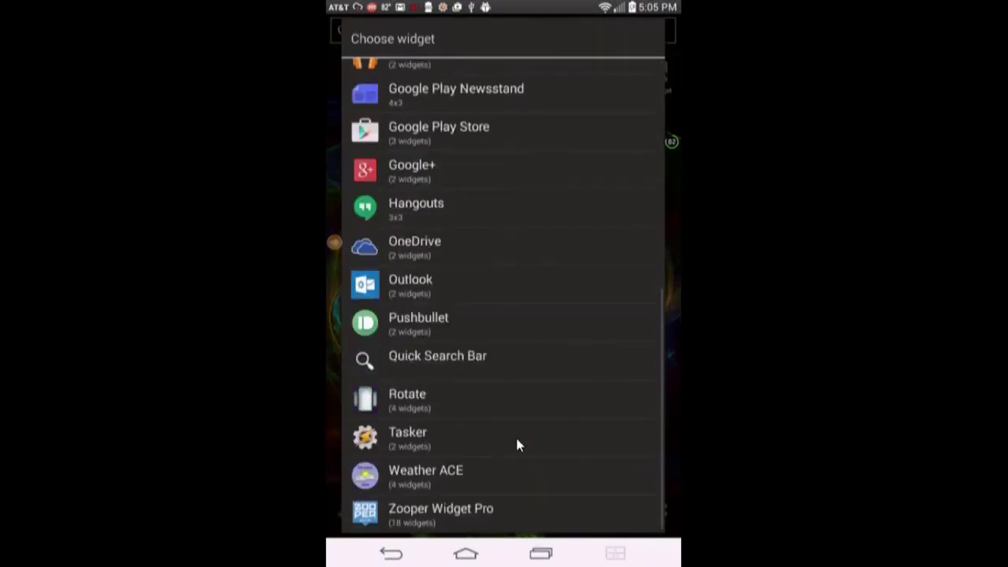
left_click(409, 433)
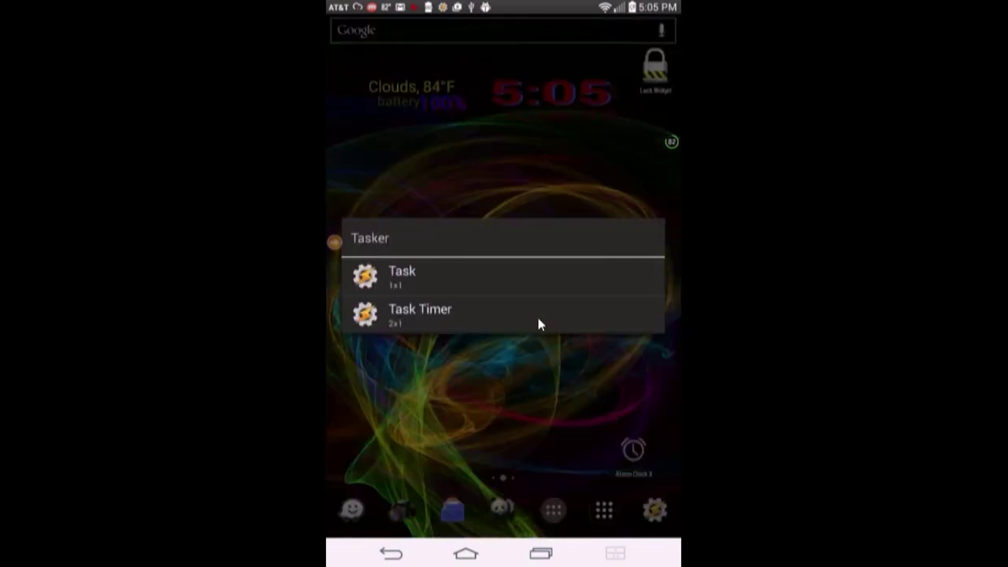
left_click(433, 274)
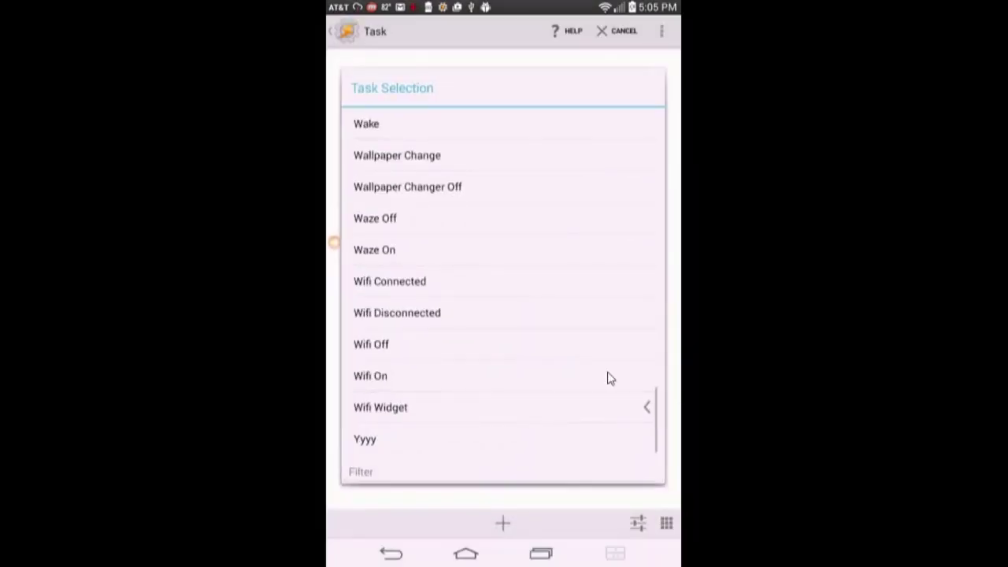
left_click(377, 411)
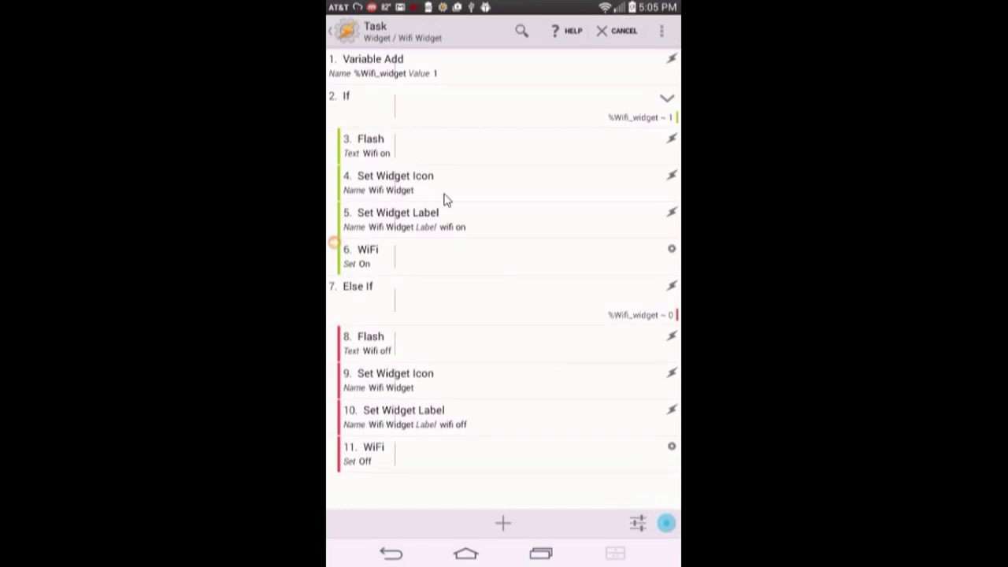
left_click(337, 38)
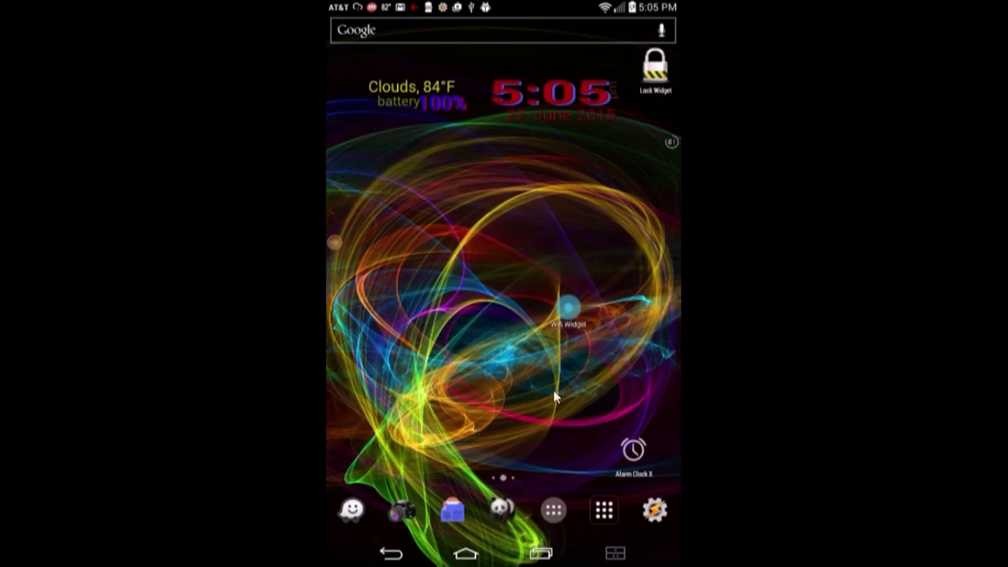
Tap the Wifi Widget twice to turn Wi-Fi off and then back on
left_click(570, 311)
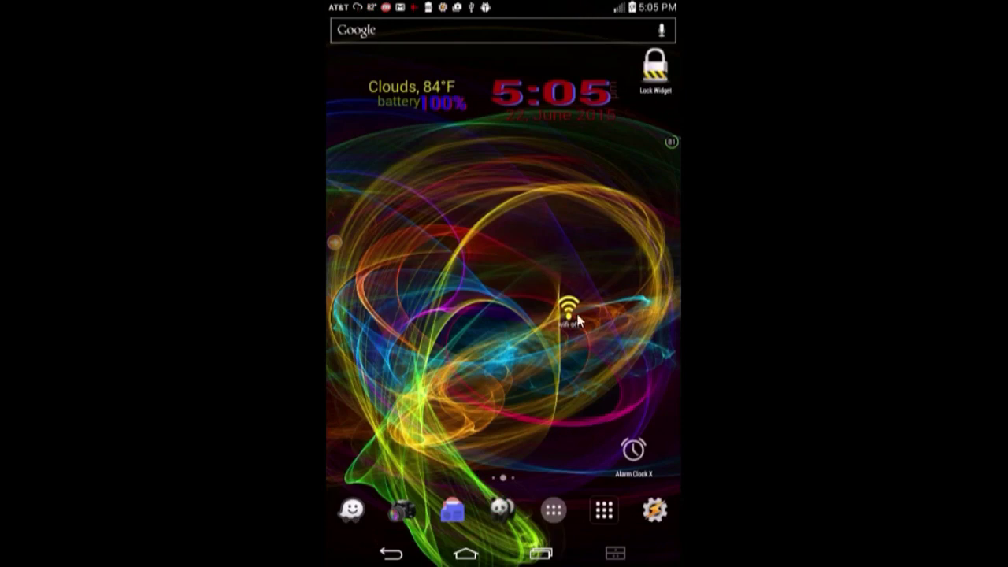
left_click(599, 338)
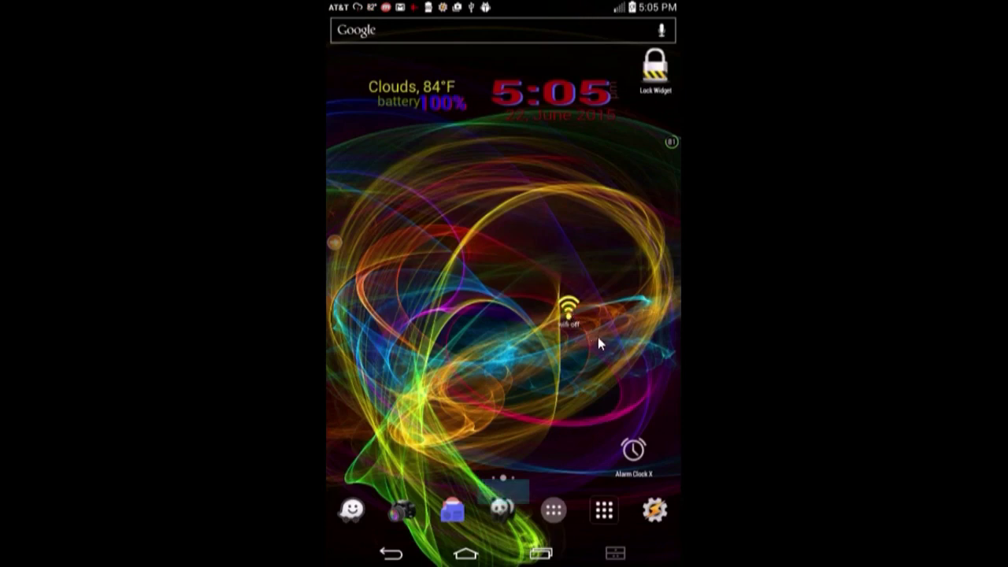